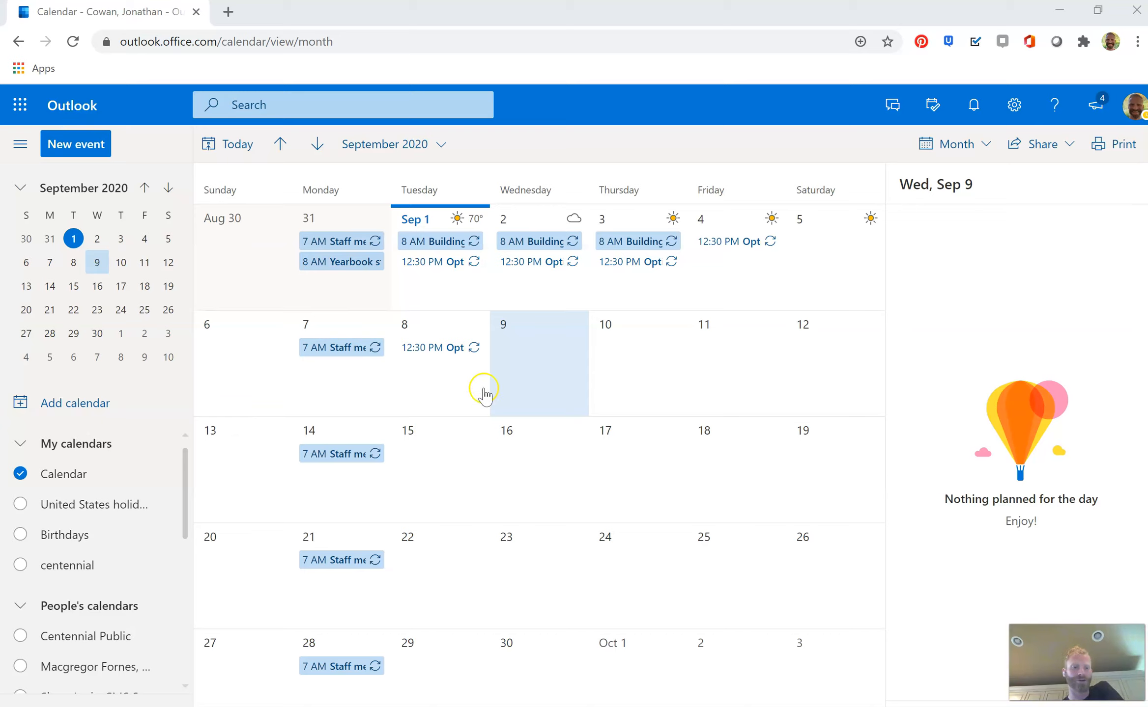
Start a new event on Wednesday, September 9 and search the Outlook add-ins store for zoom
left_click(552, 366)
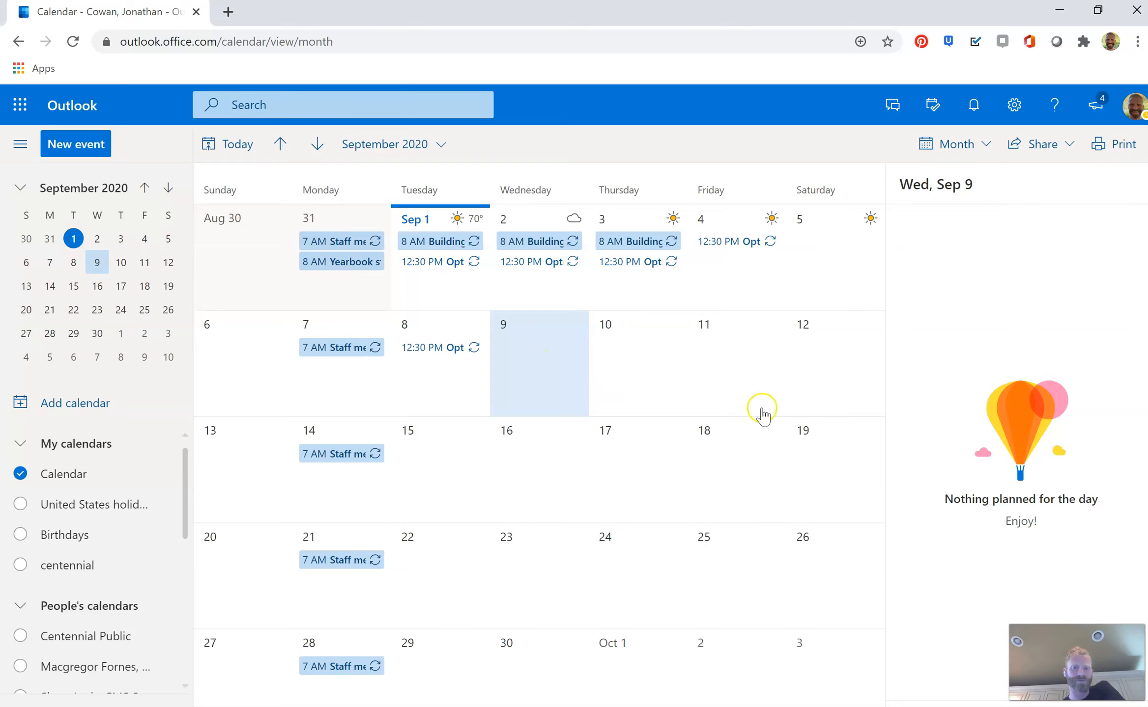
left_click(507, 478)
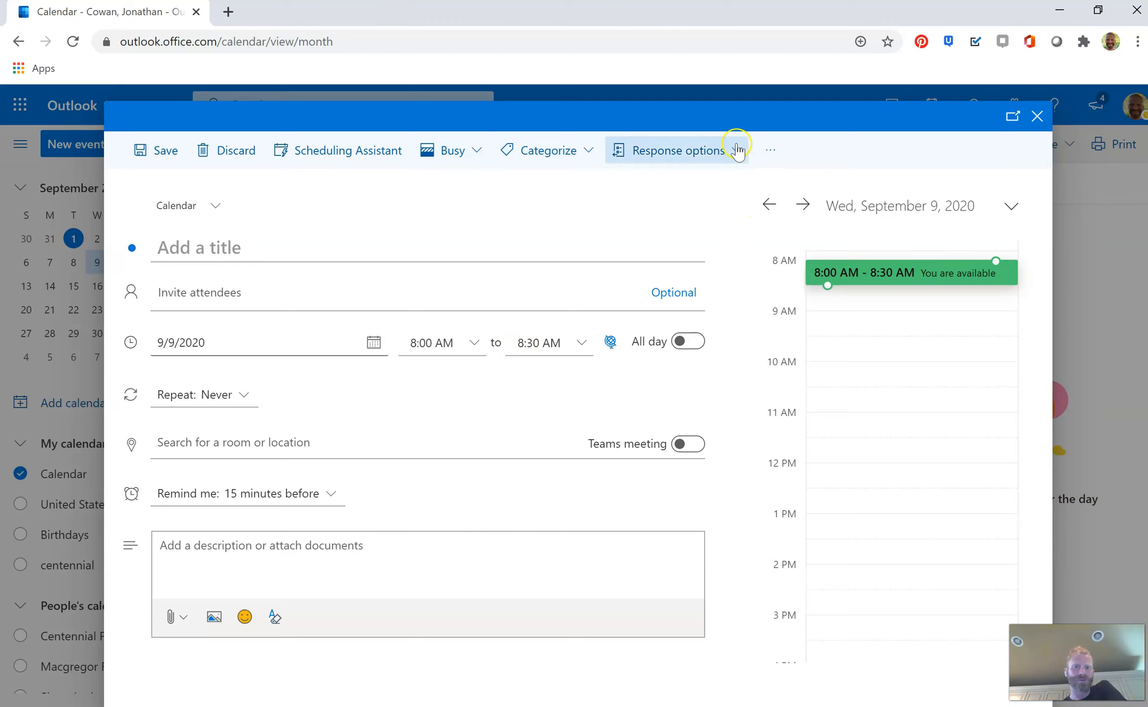
left_click(775, 155)
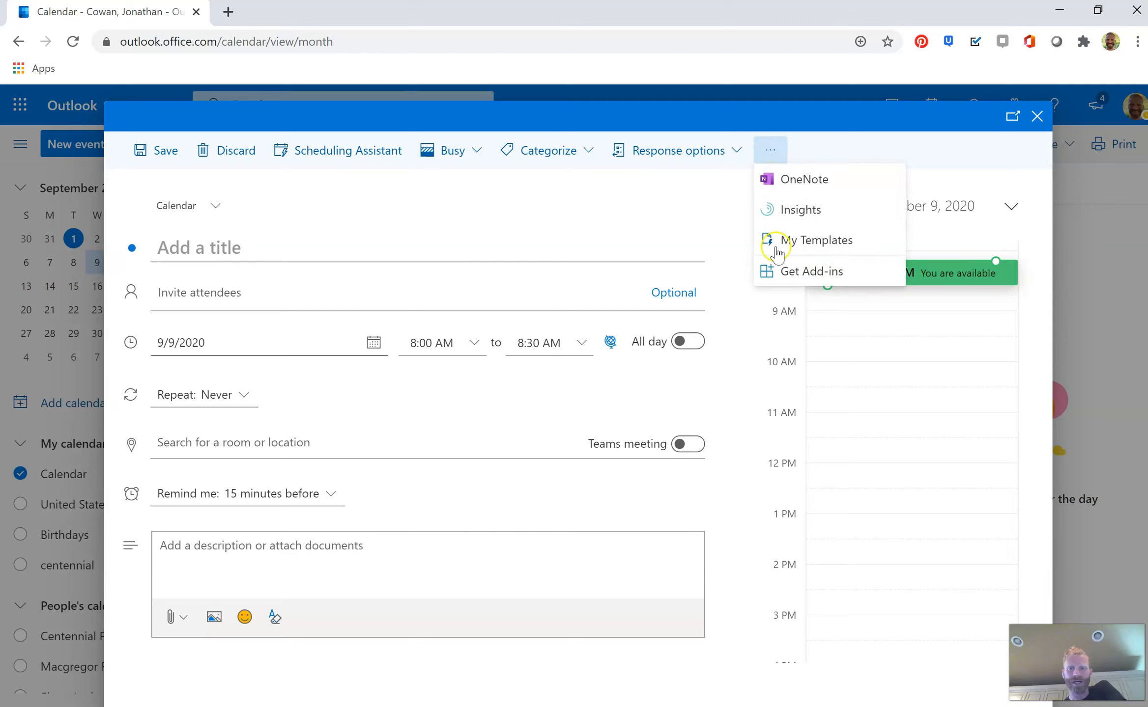
left_click(786, 274)
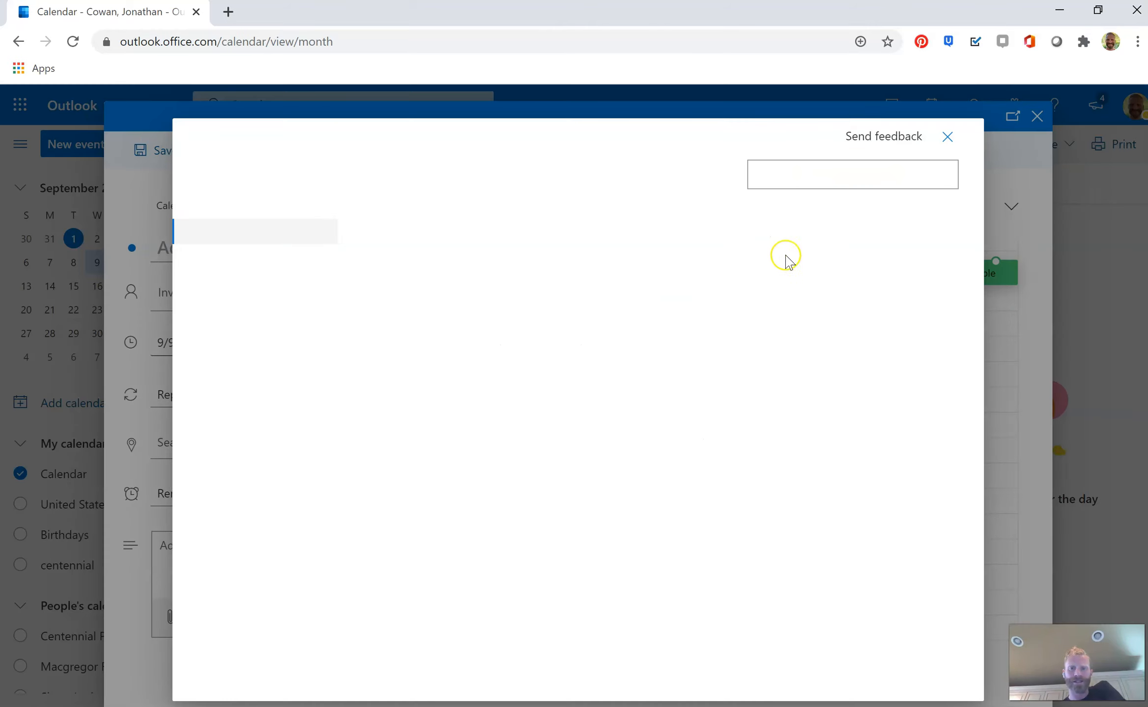
left_click(809, 171)
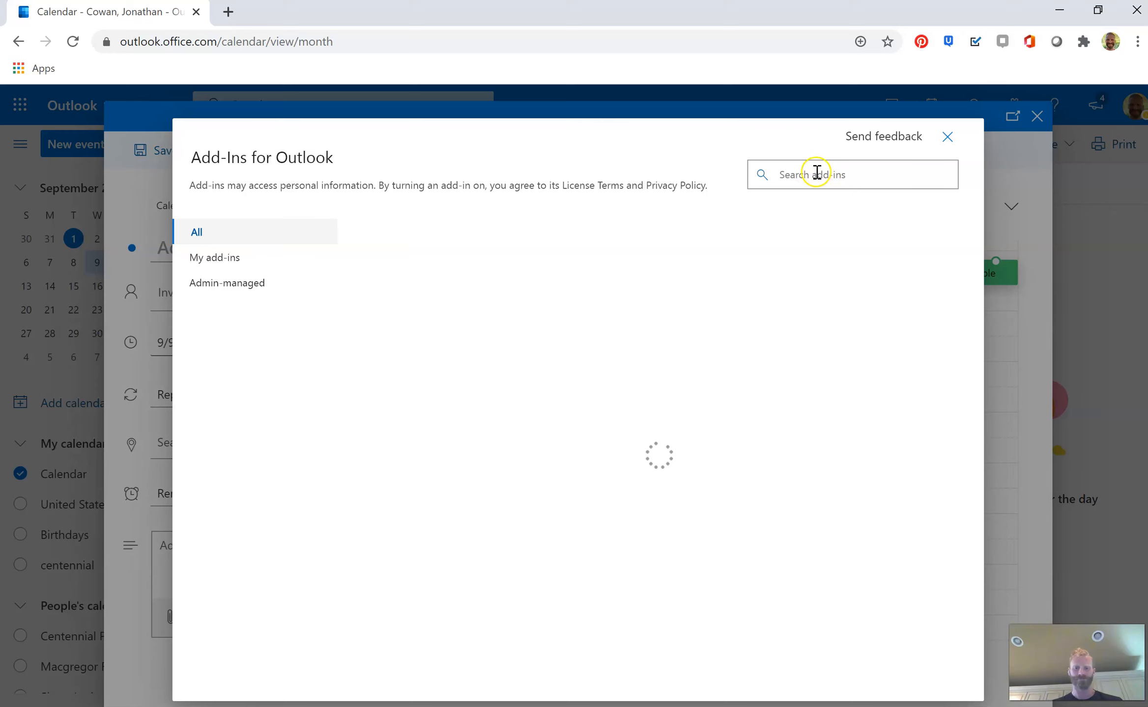
type("zoom")
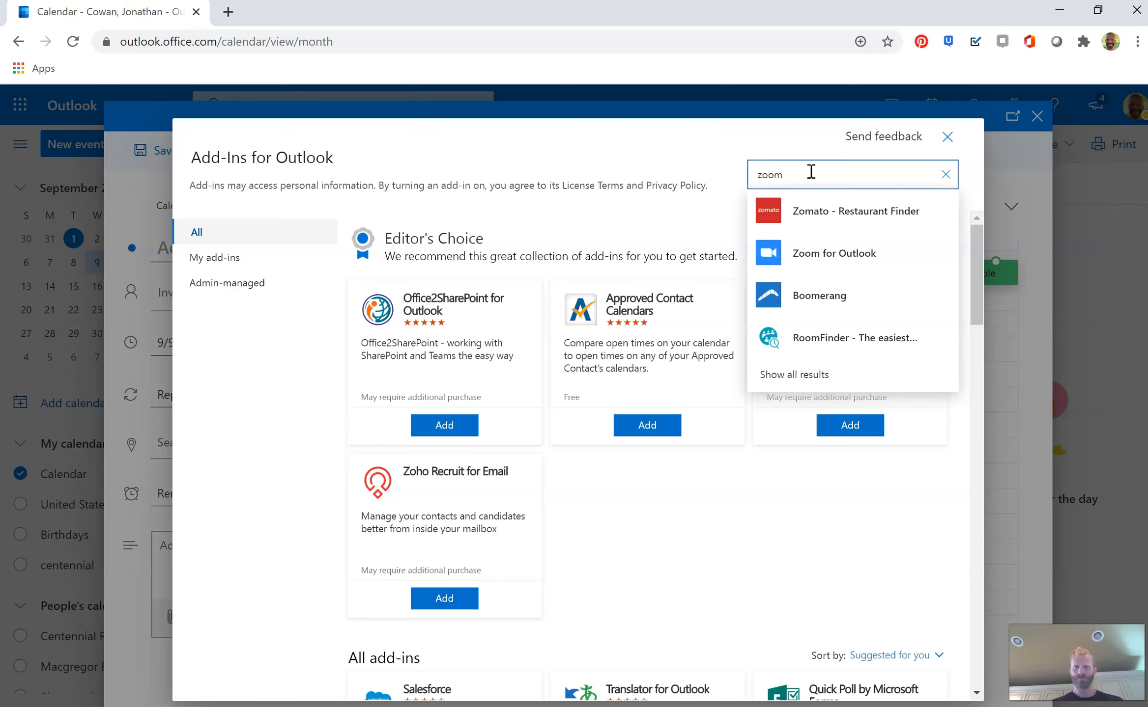
key("Return")
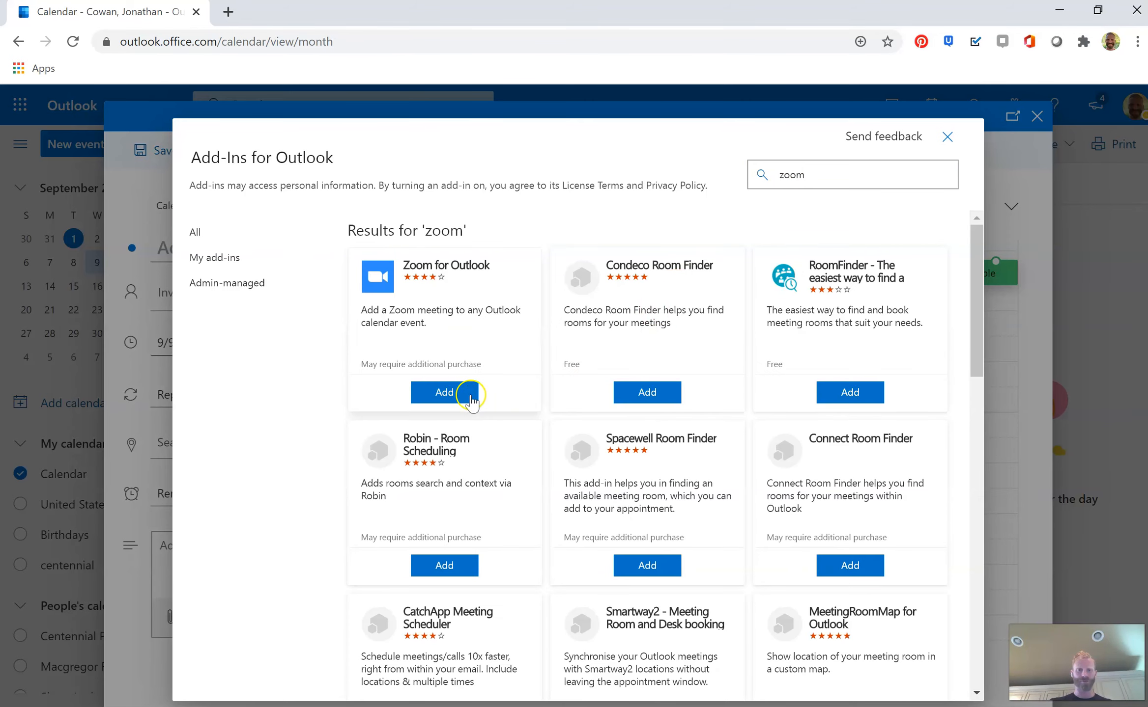
Add the Zoom for Outlook add-in, accept its terms, and close the add-in windows
left_click(471, 393)
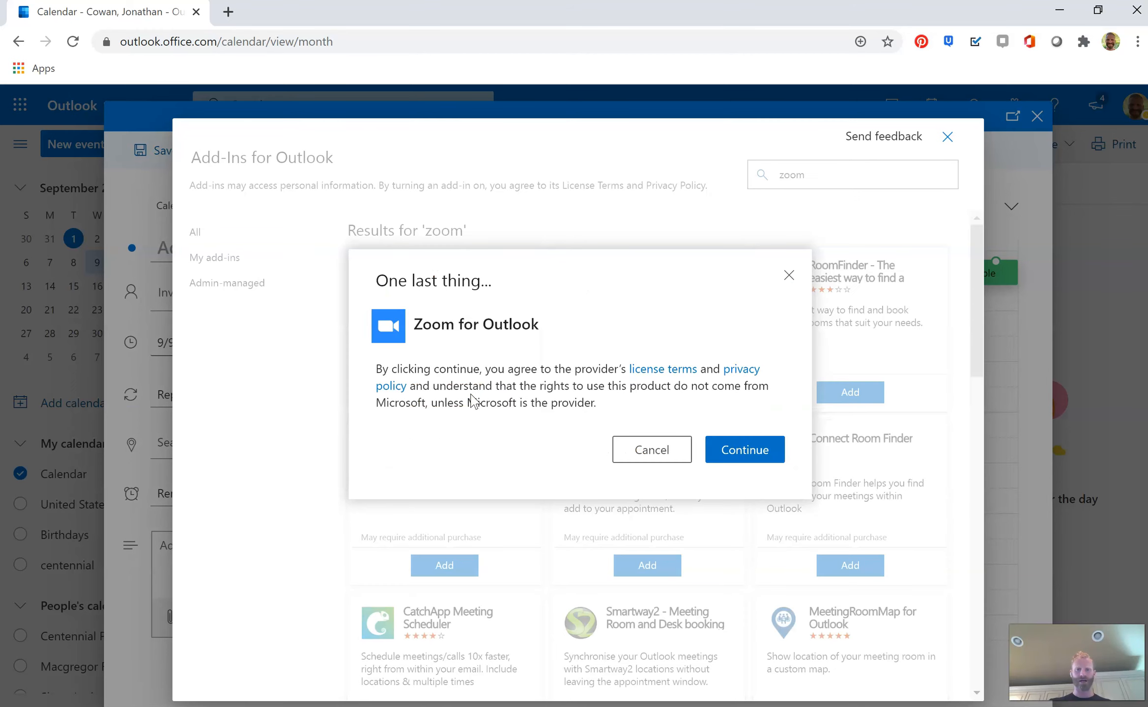
left_click(734, 451)
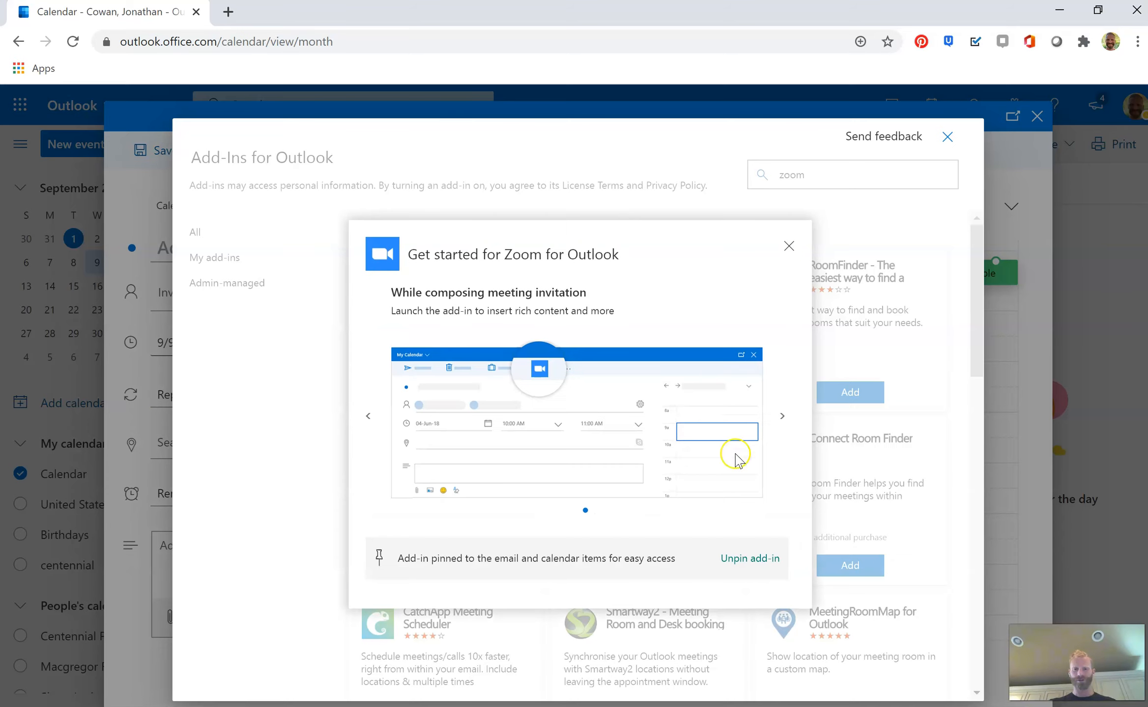
left_click(789, 246)
left_click(951, 142)
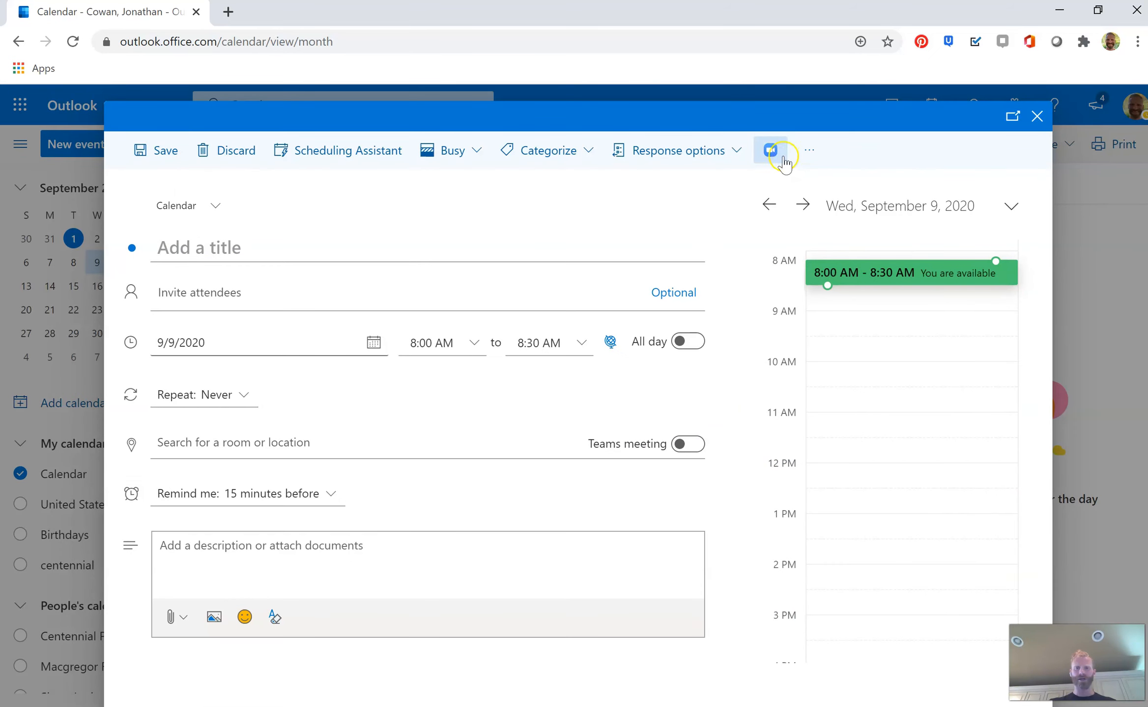
Open the Zoom add-in's settings pane and browse its settings before closing it
left_click(780, 159)
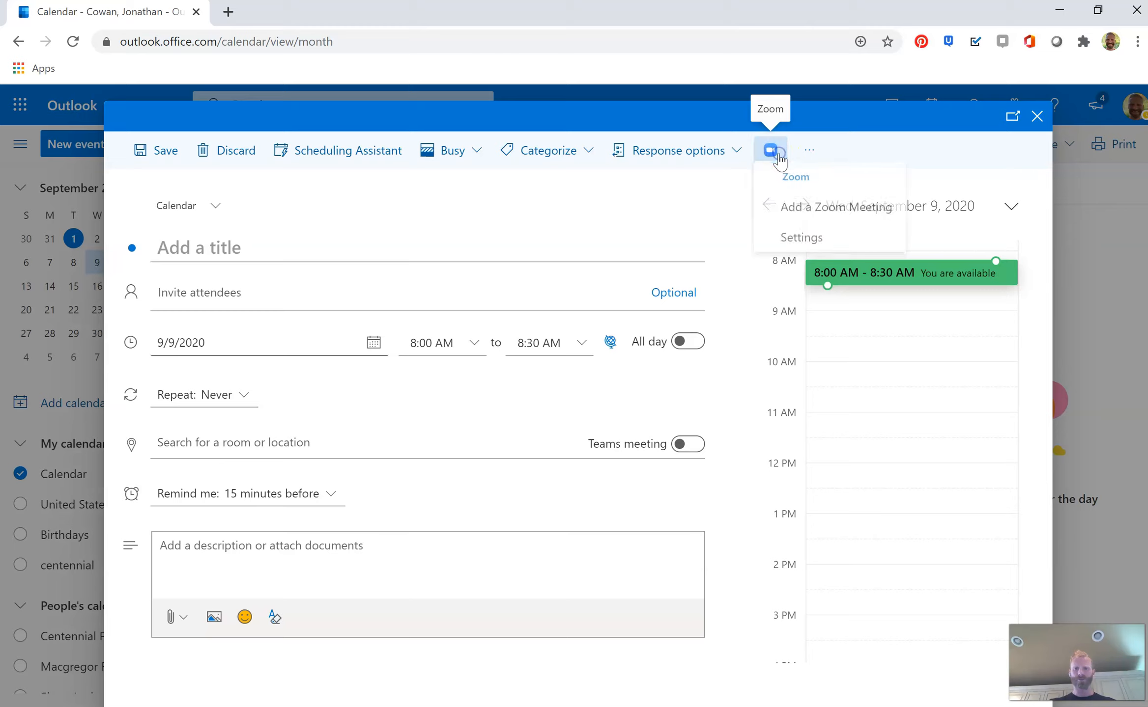
left_click(798, 241)
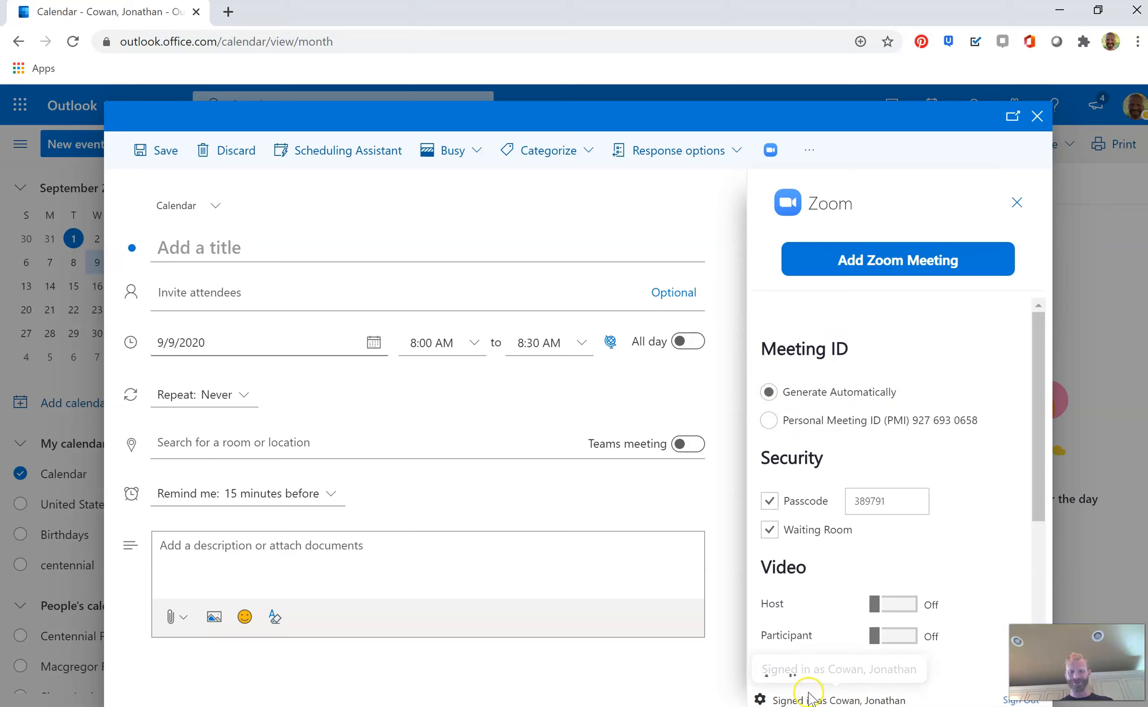
left_click(759, 699)
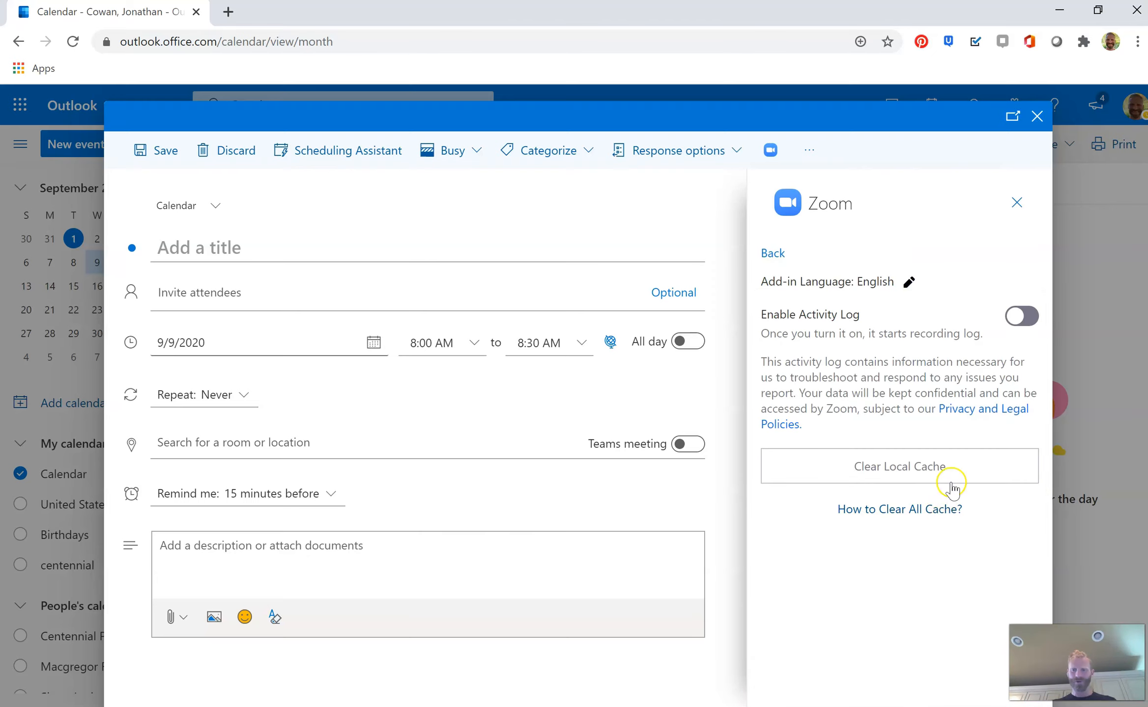
right_click(925, 359)
left_click(860, 379)
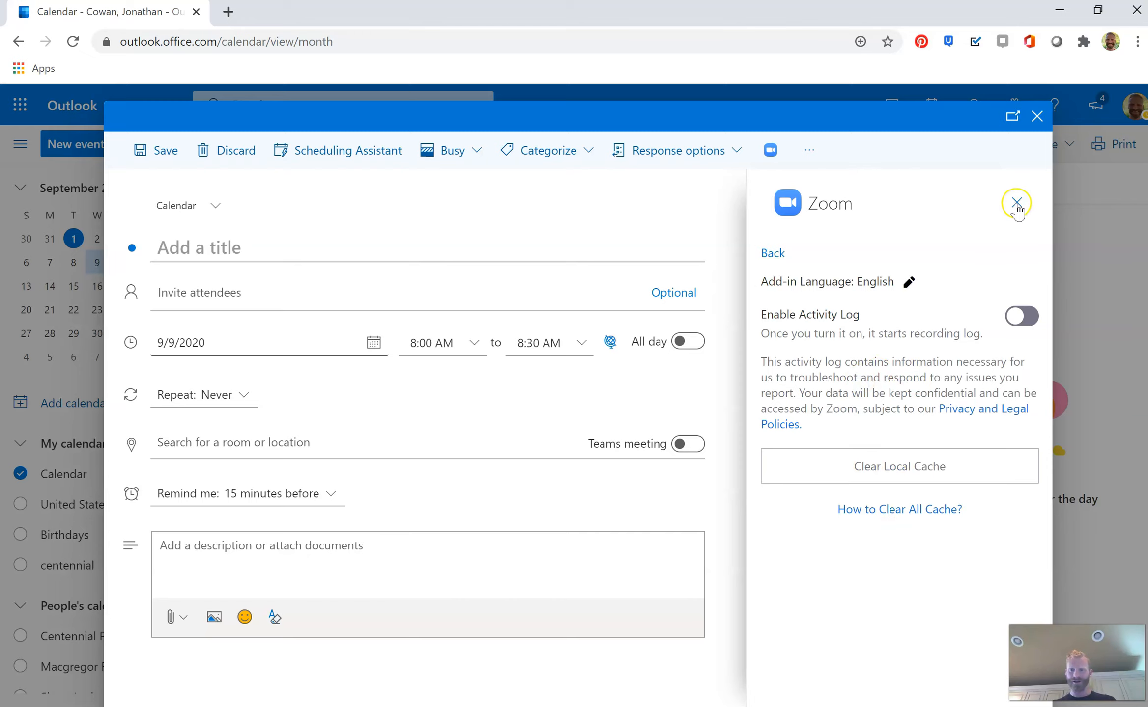
left_click(773, 253)
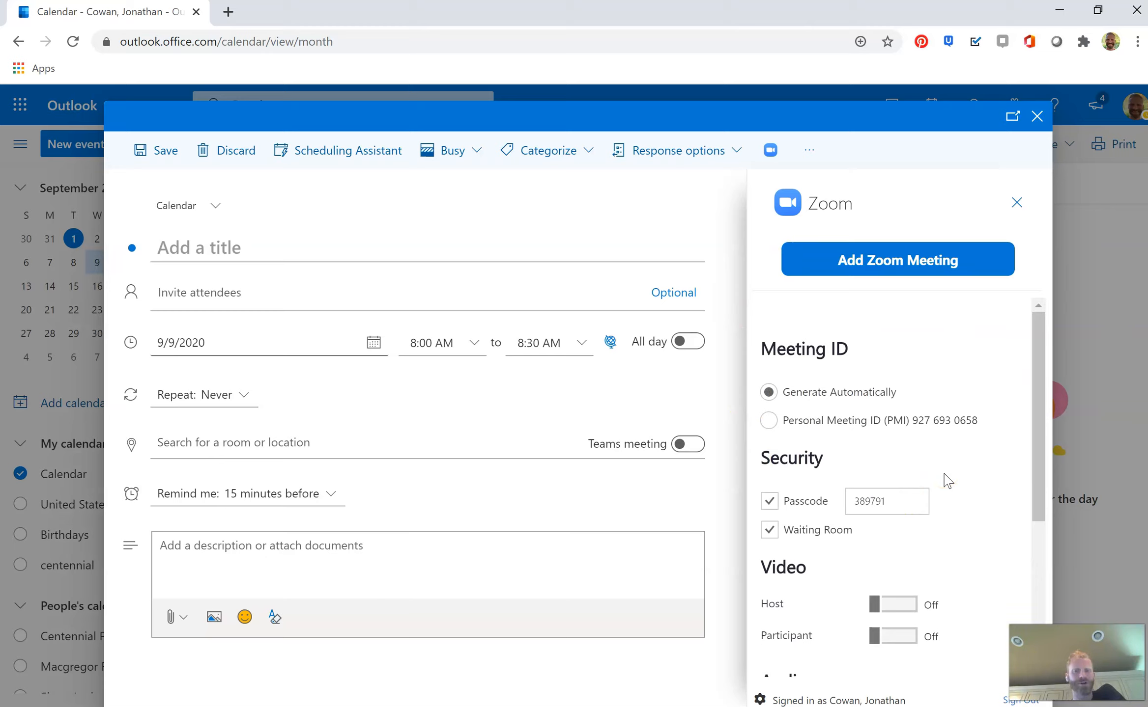
left_click(892, 471)
left_click(1016, 201)
Add a Zoom meeting to the new event
left_click(225, 249)
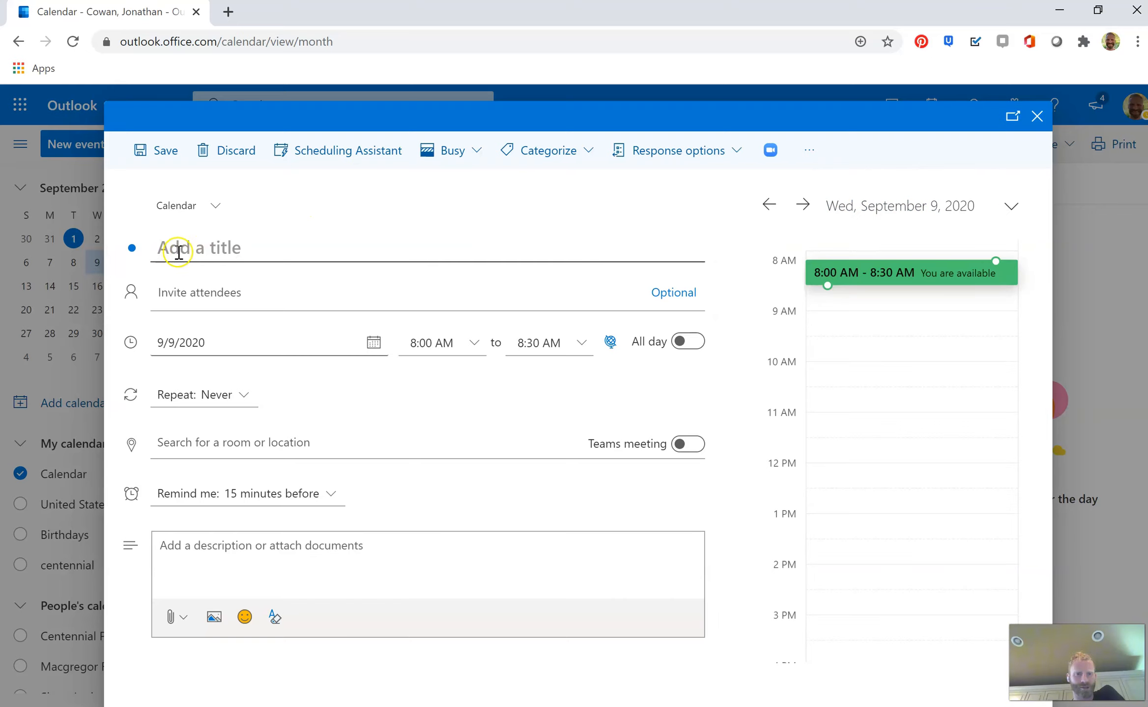
left_click(769, 150)
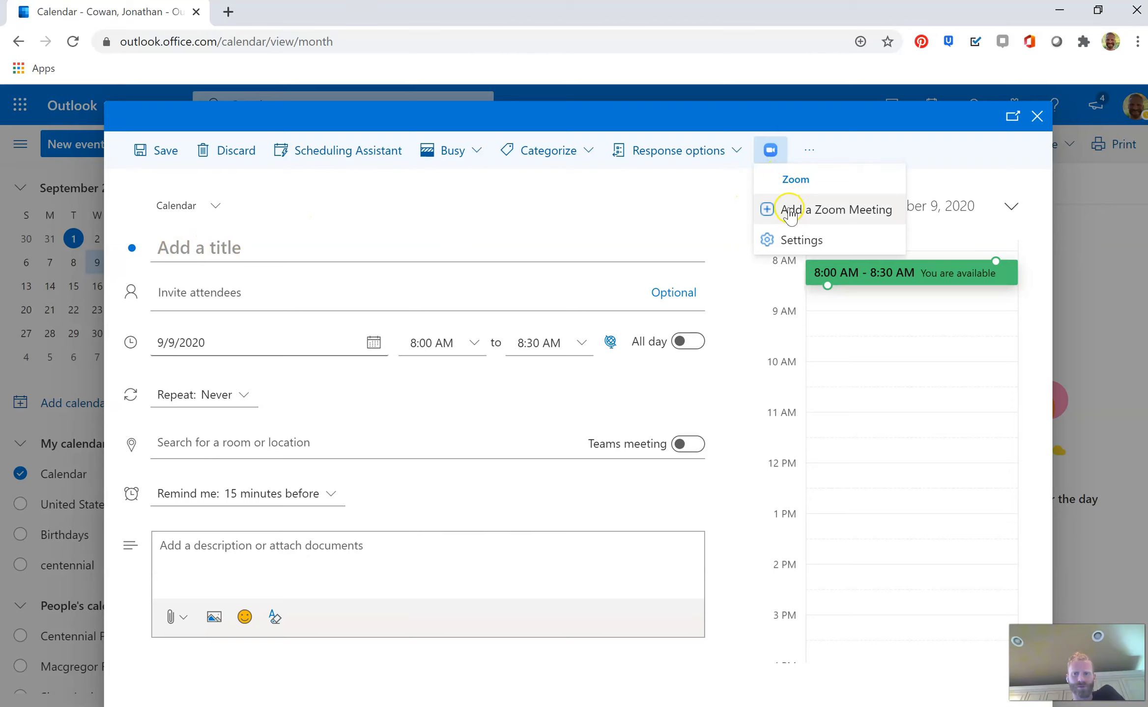
left_click(790, 212)
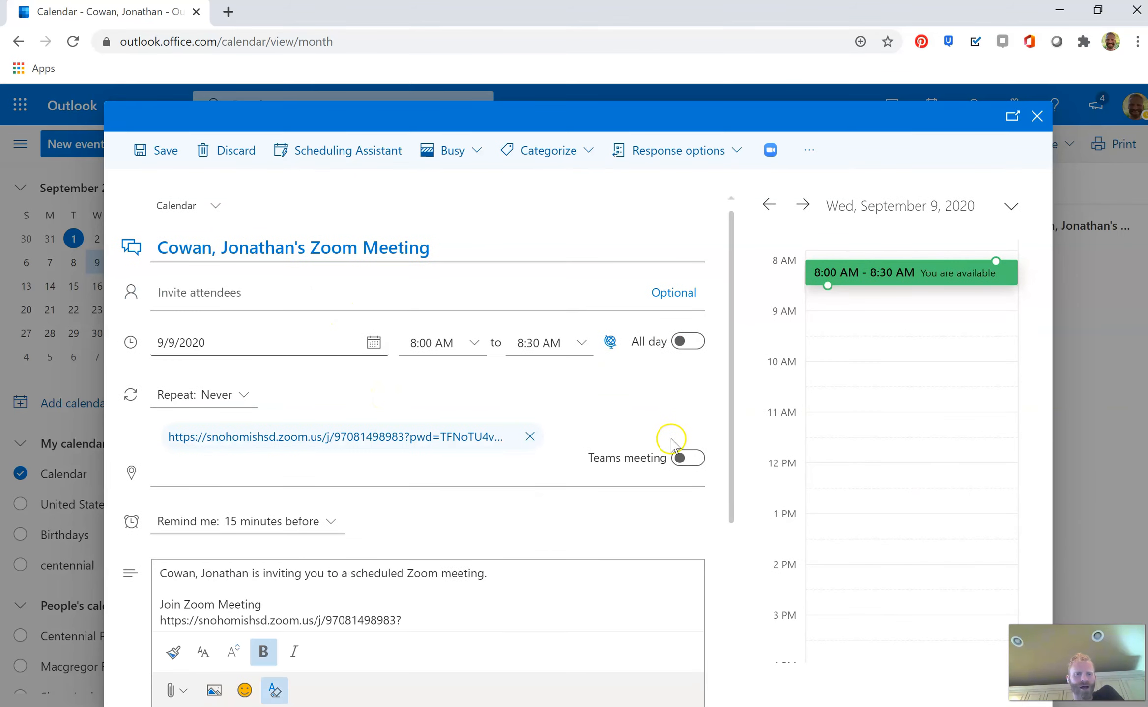
Review the inserted Zoom invitation details and retitle the event Mr. Cowan's Class
scroll(331, 332, "down", 3)
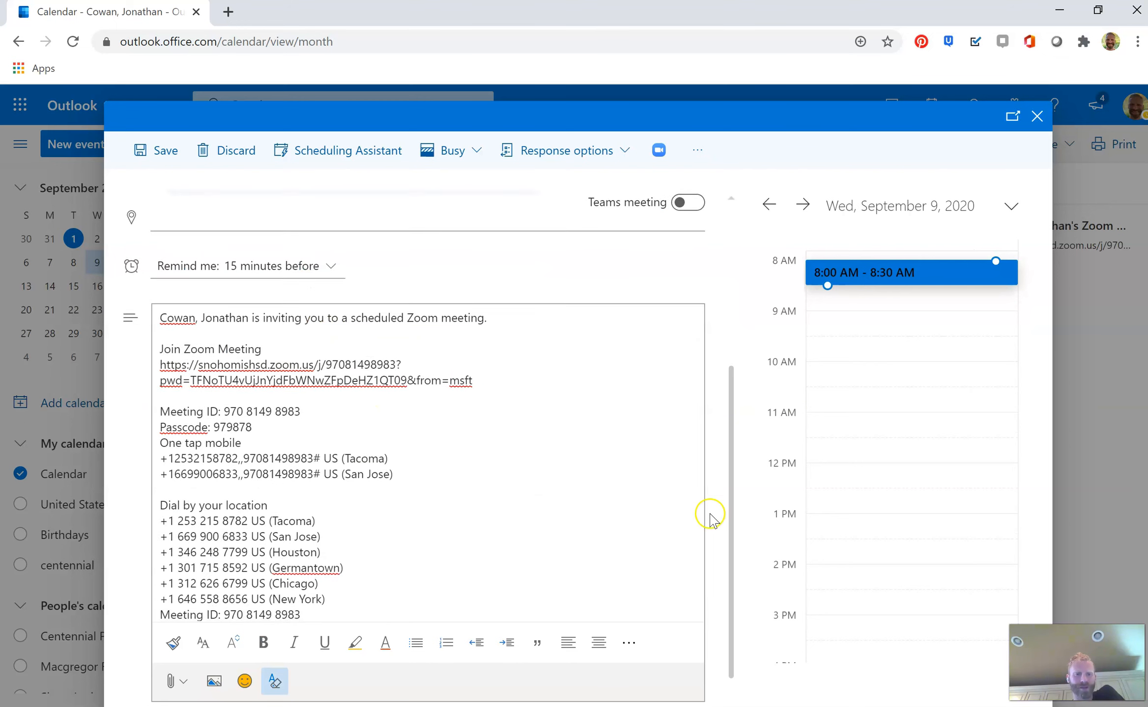
scroll(710, 521, "up", 3)
scroll(710, 521, "up", 2)
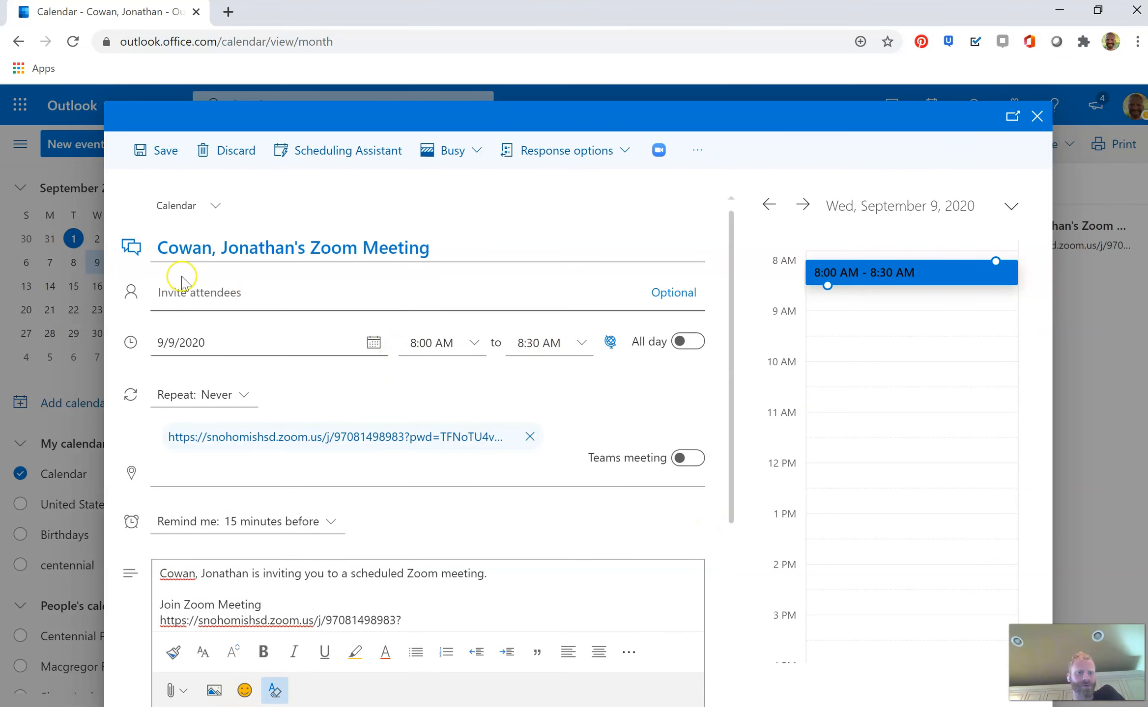
scroll(477, 537, "down", 1)
scroll(477, 536, "down", 3)
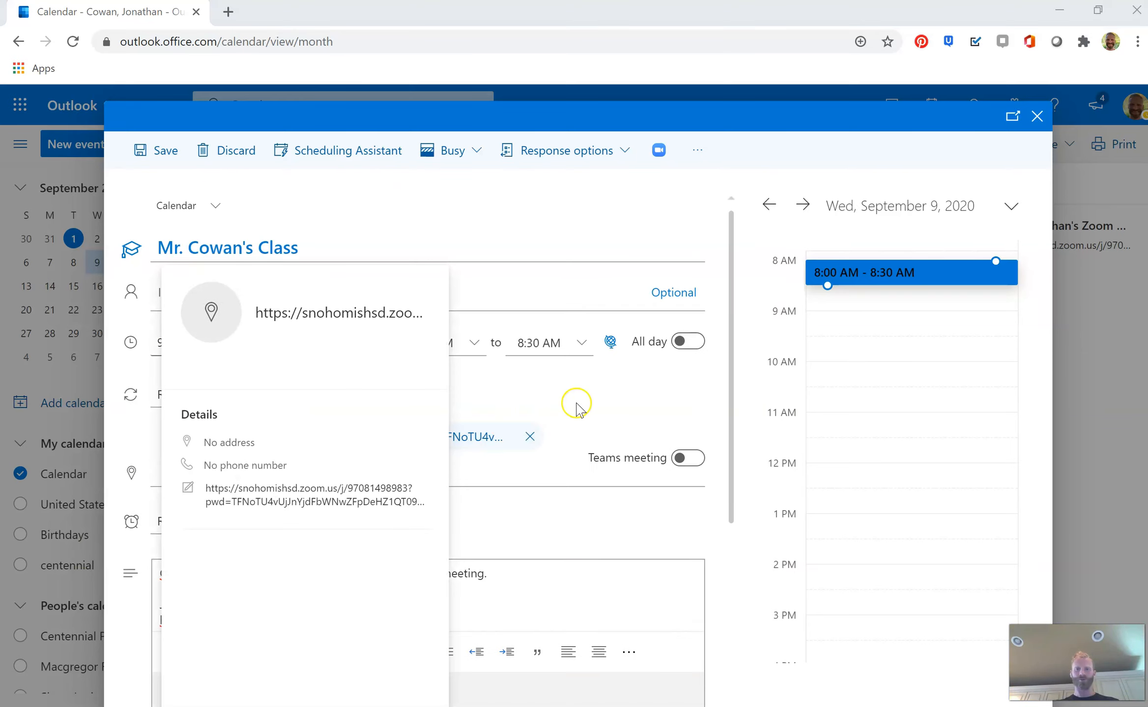
Make the event all-day and set it to repeat every week Monday through Friday with no end date
left_click(688, 344)
left_click(688, 343)
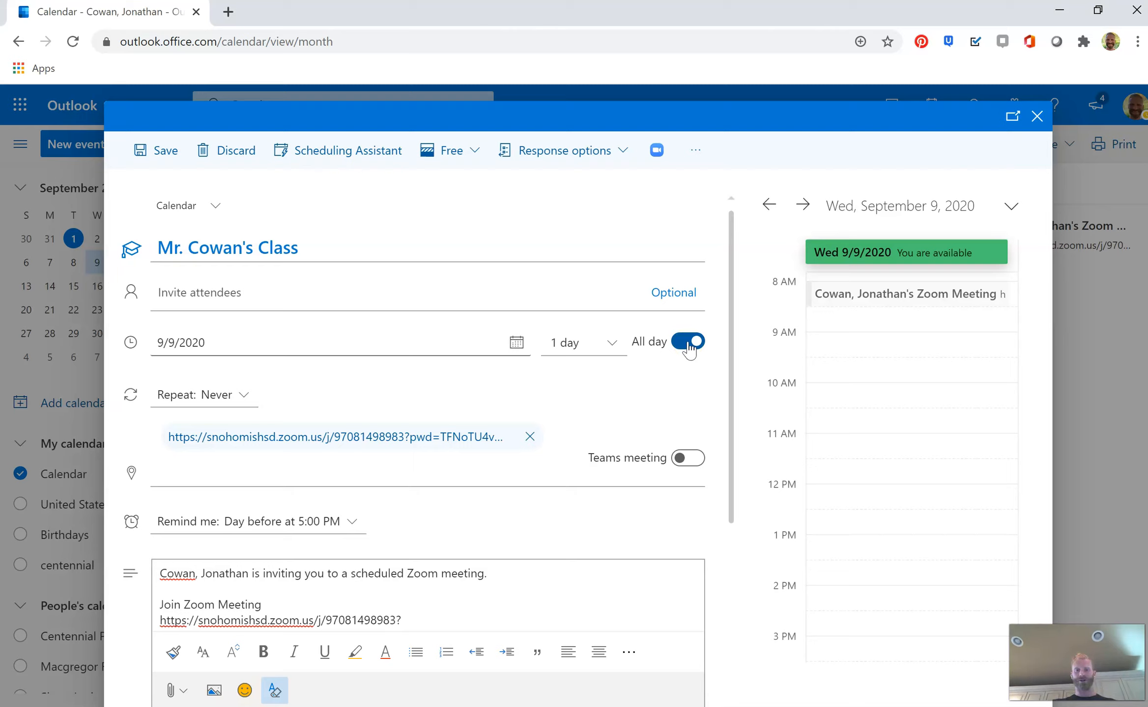
left_click(227, 394)
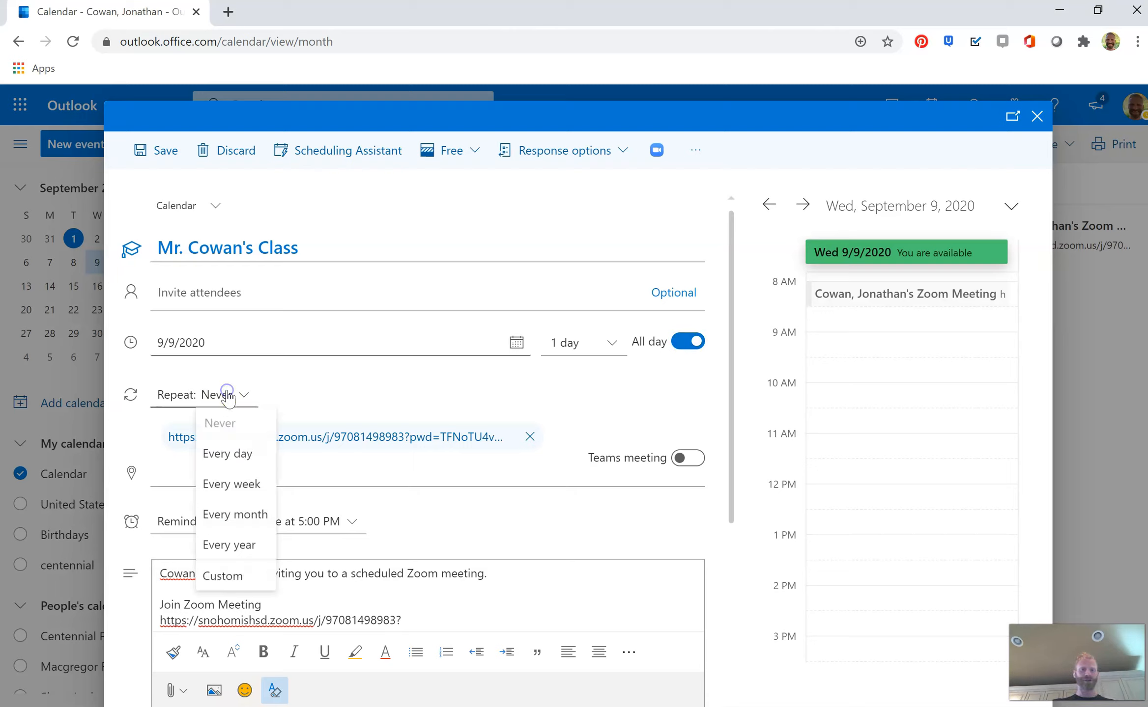
left_click(223, 576)
left_click(513, 431)
left_click(554, 433)
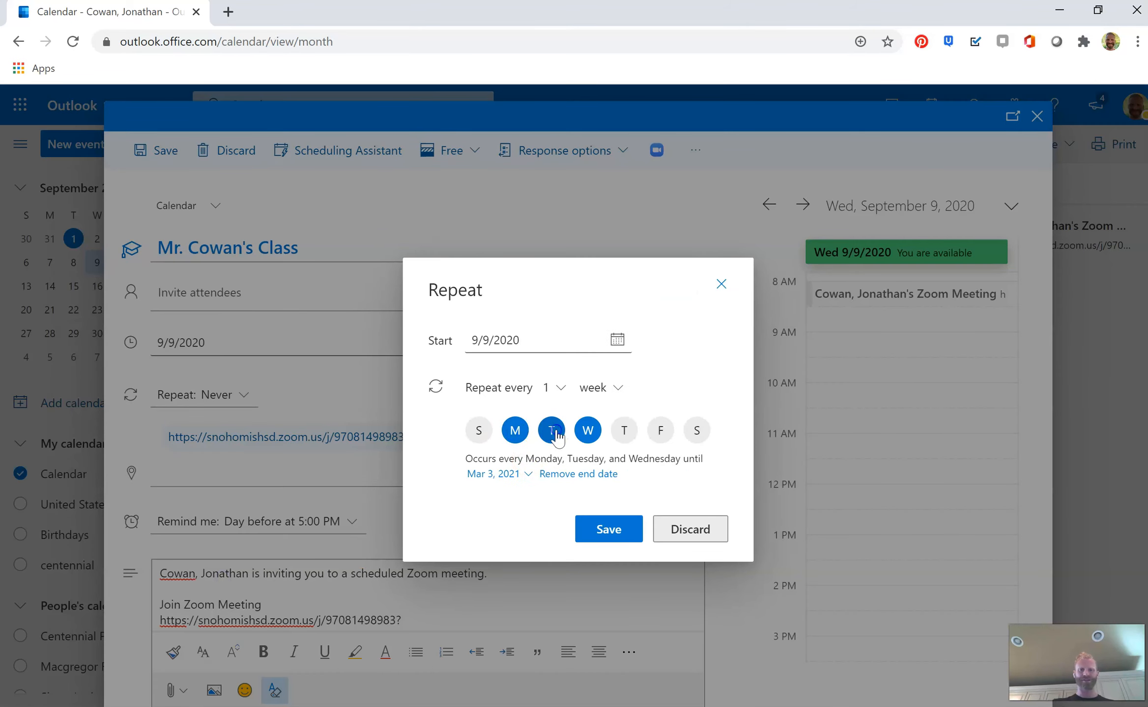
left_click(624, 431)
left_click(661, 431)
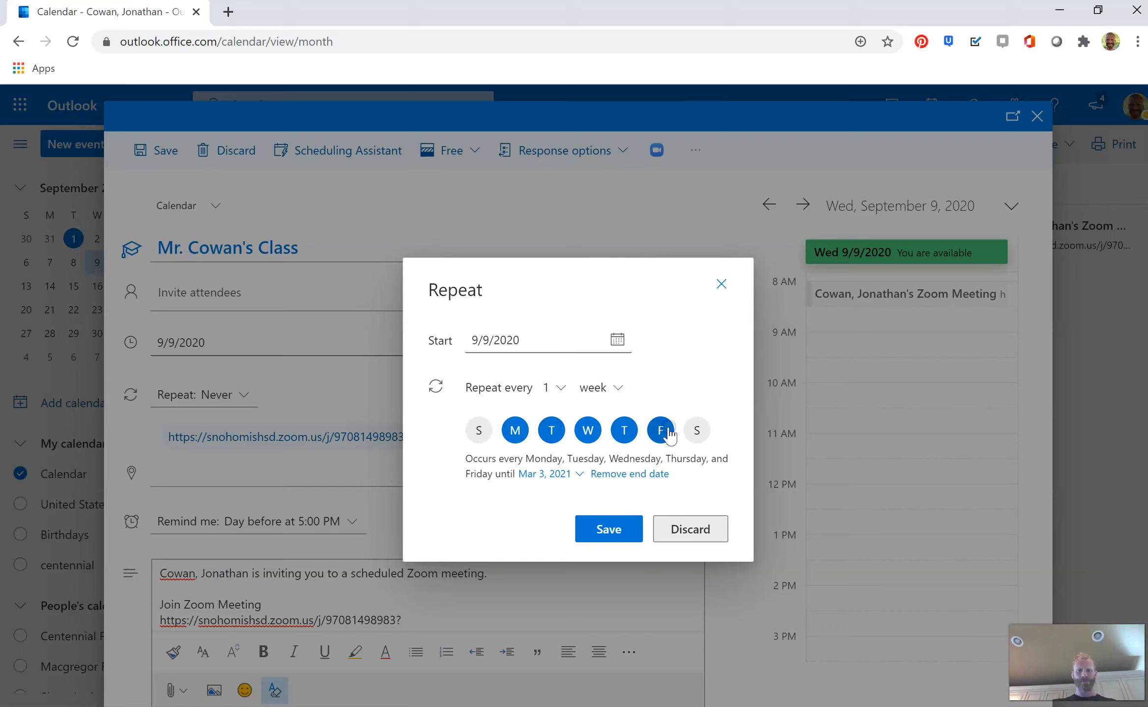
left_click(578, 475)
left_click(640, 476)
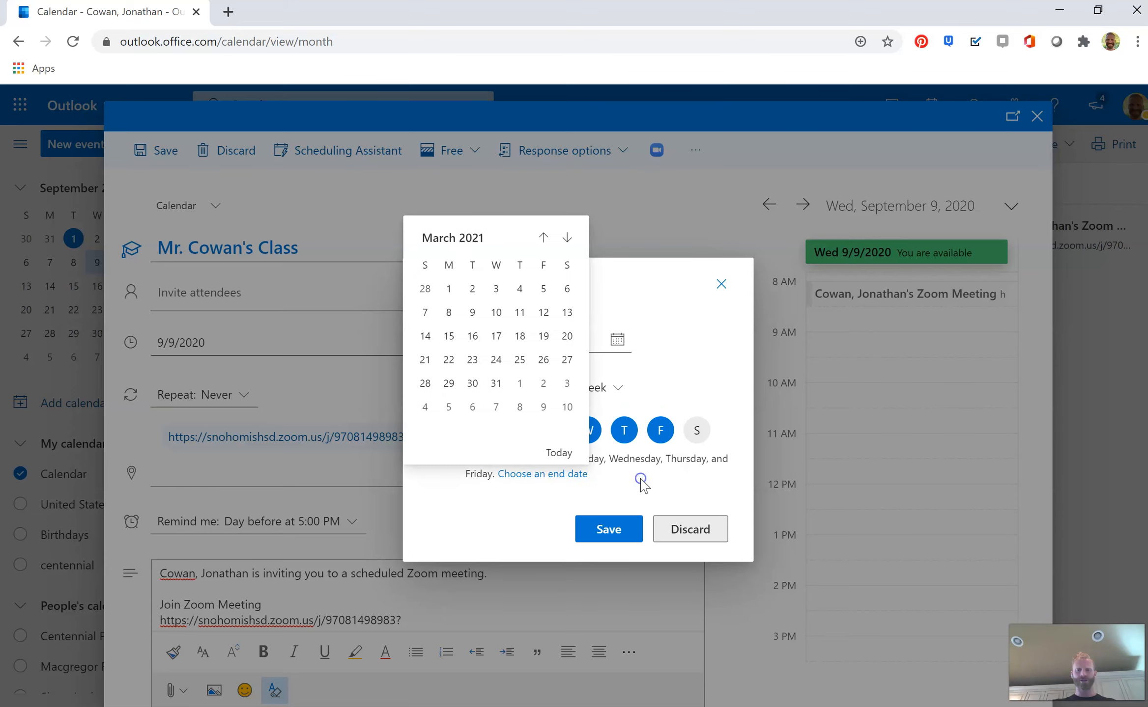
left_click(614, 529)
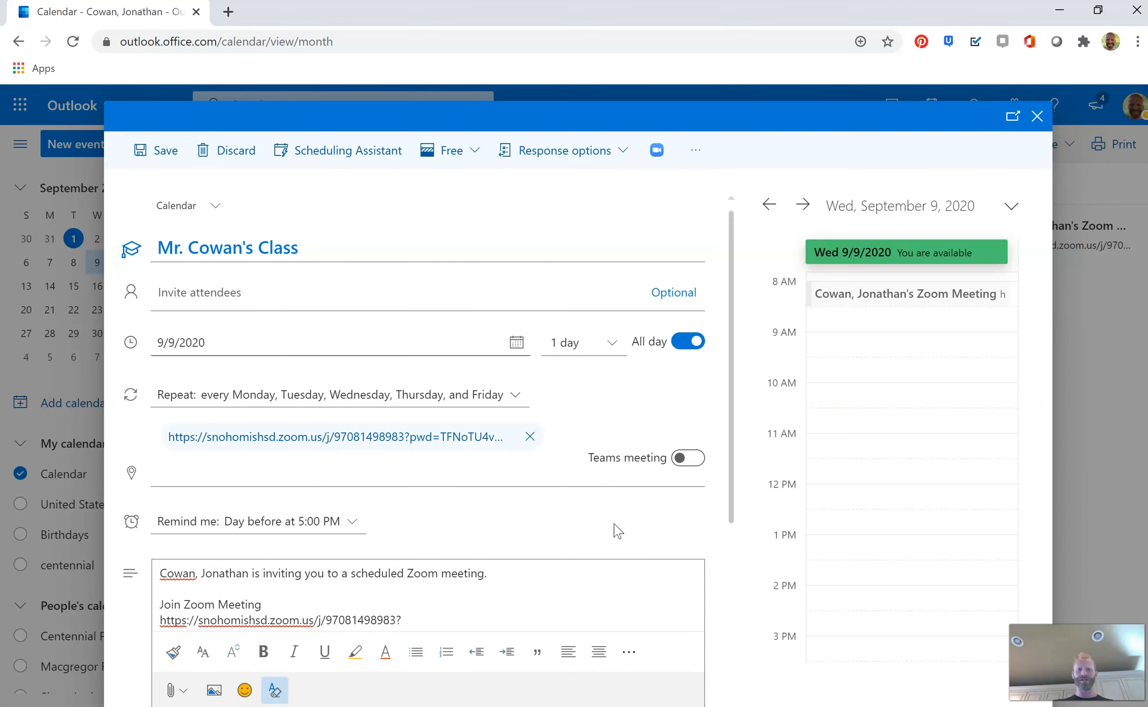
left_click(584, 531)
Open the Zoom meeting's settings pane and examine its security, video, audio and advanced options
left_click(572, 534)
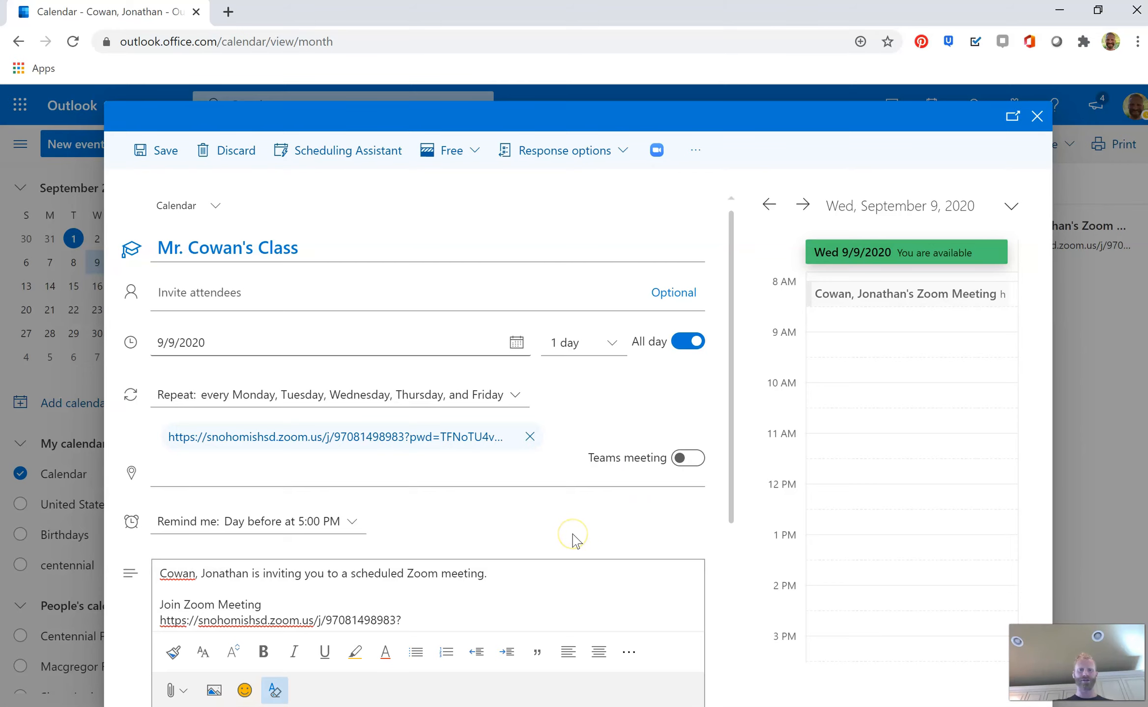
scroll(574, 535, "down", 5)
left_click_drag(474, 382, 162, 364)
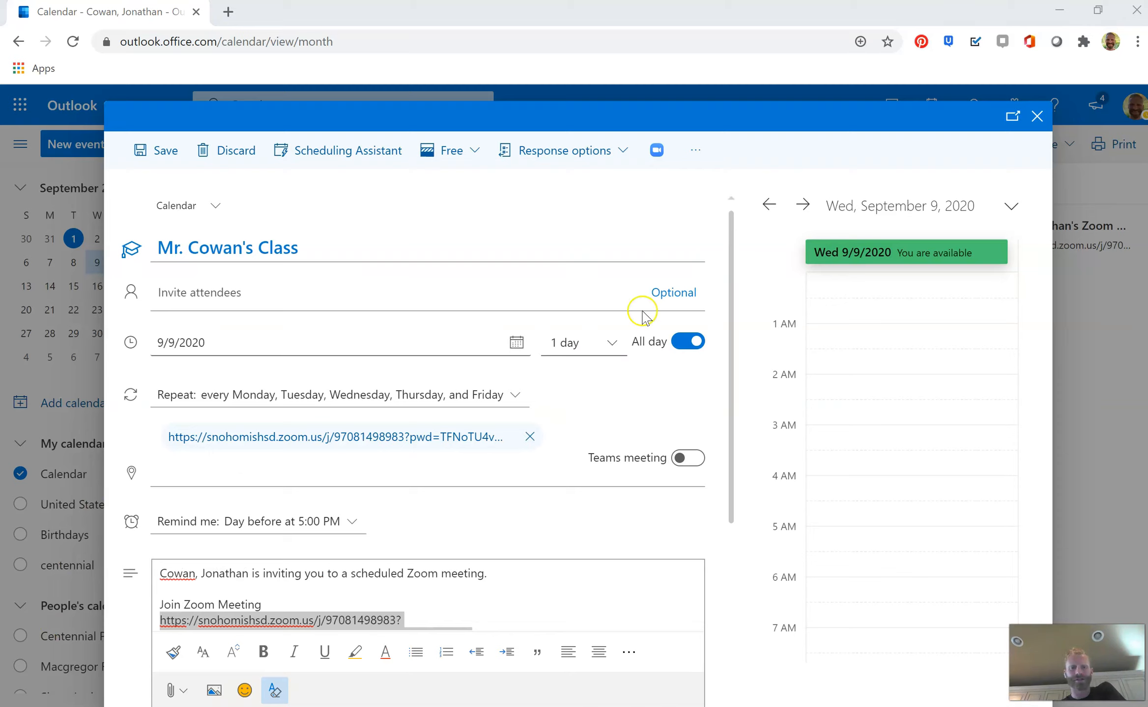
left_click(656, 151)
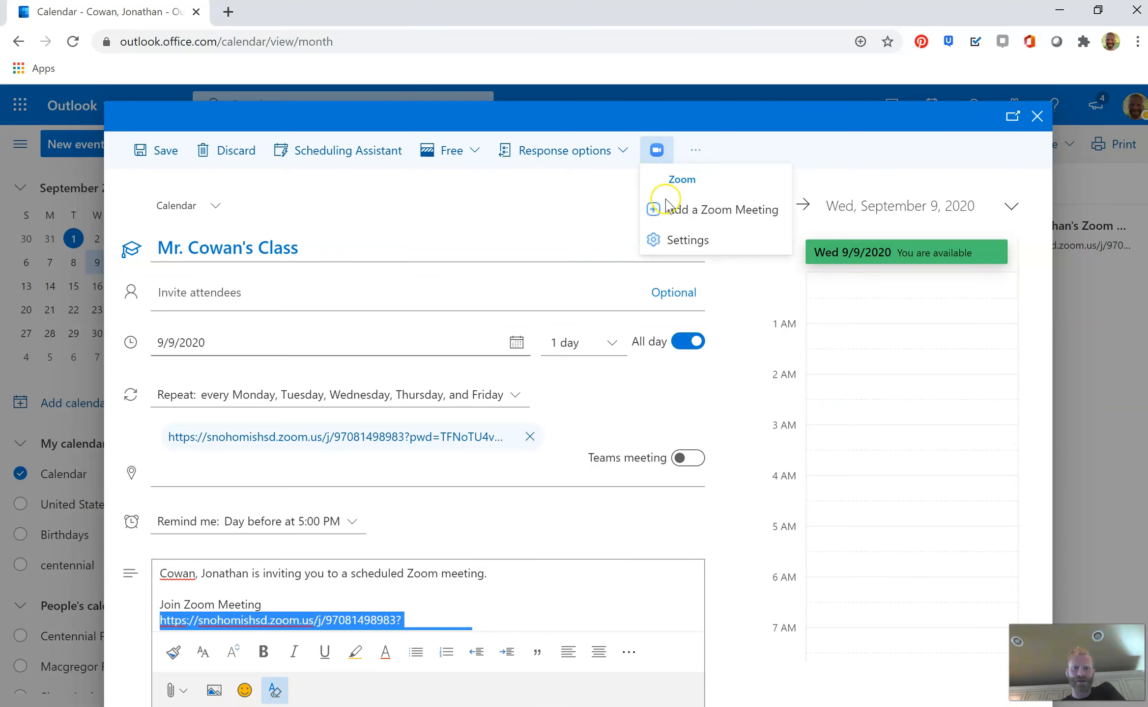
left_click(676, 241)
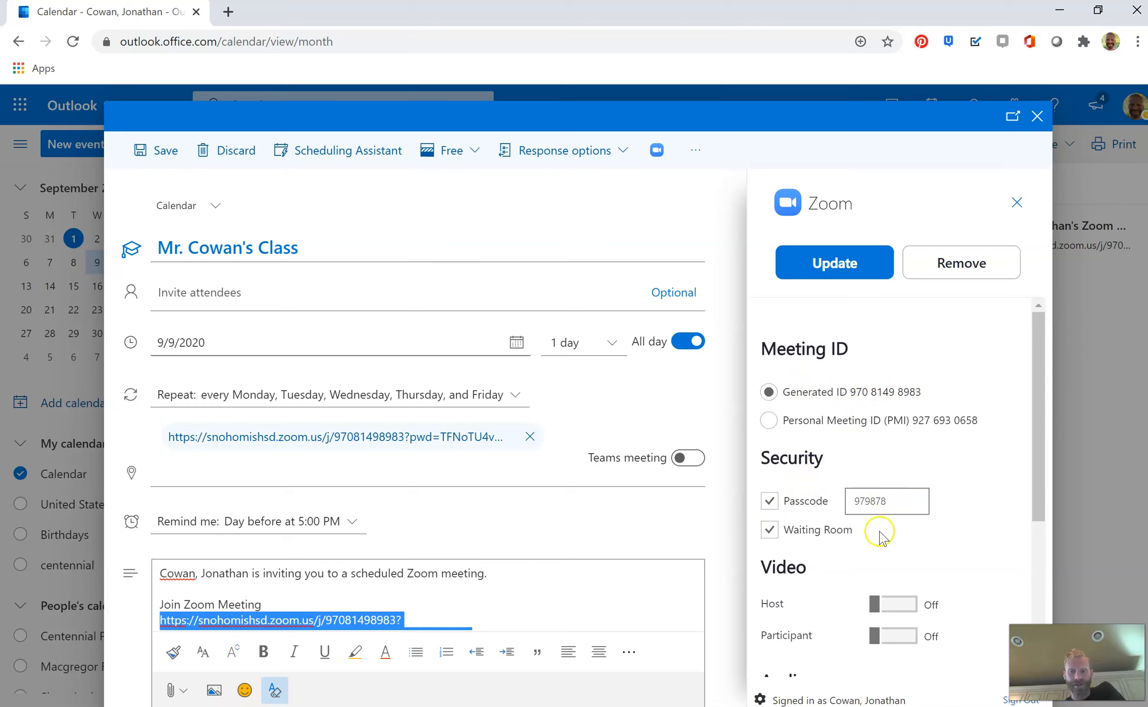
scroll(877, 534, "down", 3)
scroll(879, 534, "down", 1)
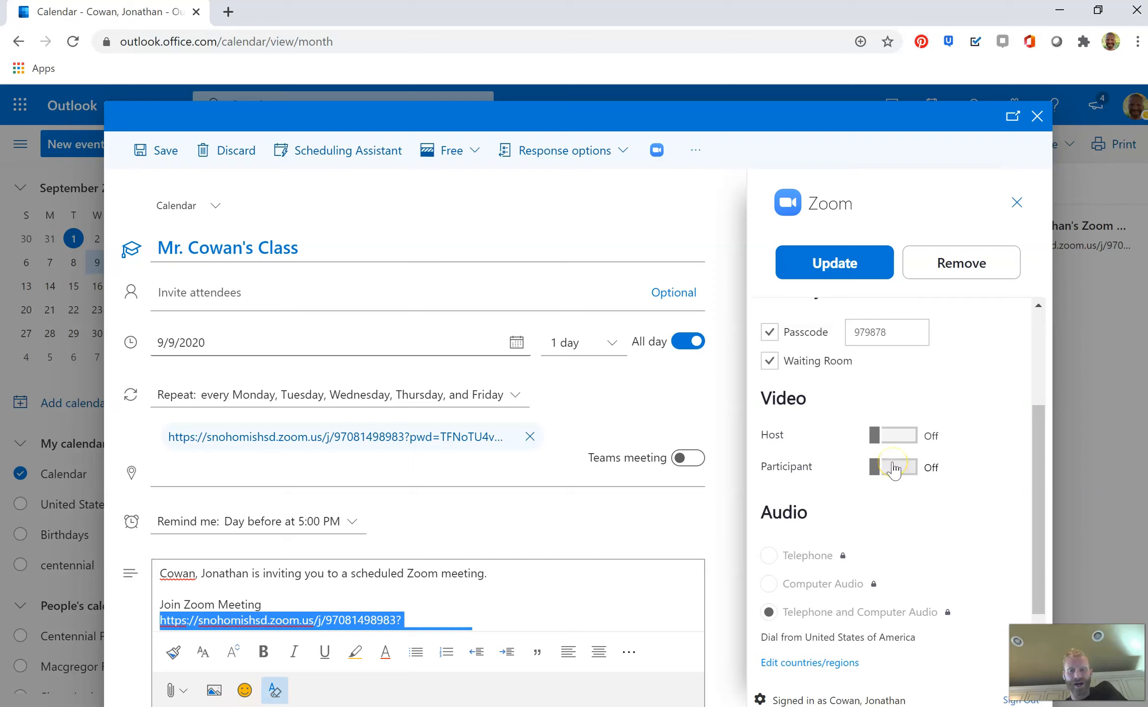
left_click(874, 469)
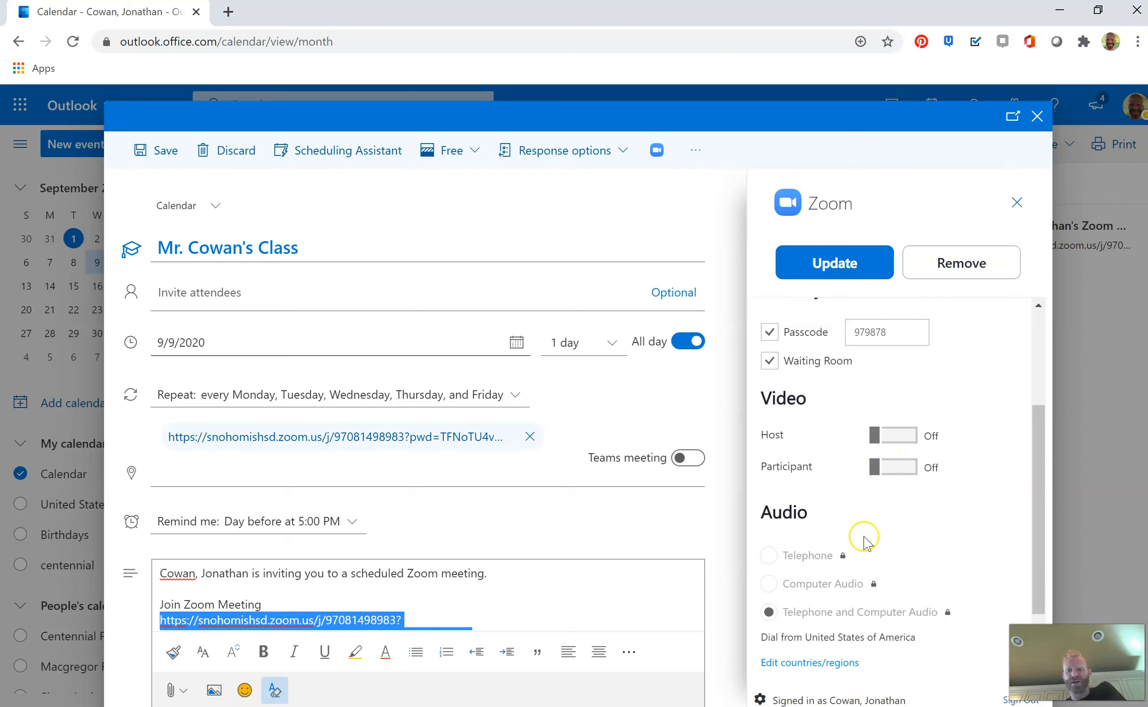
scroll(864, 538, "down", 2)
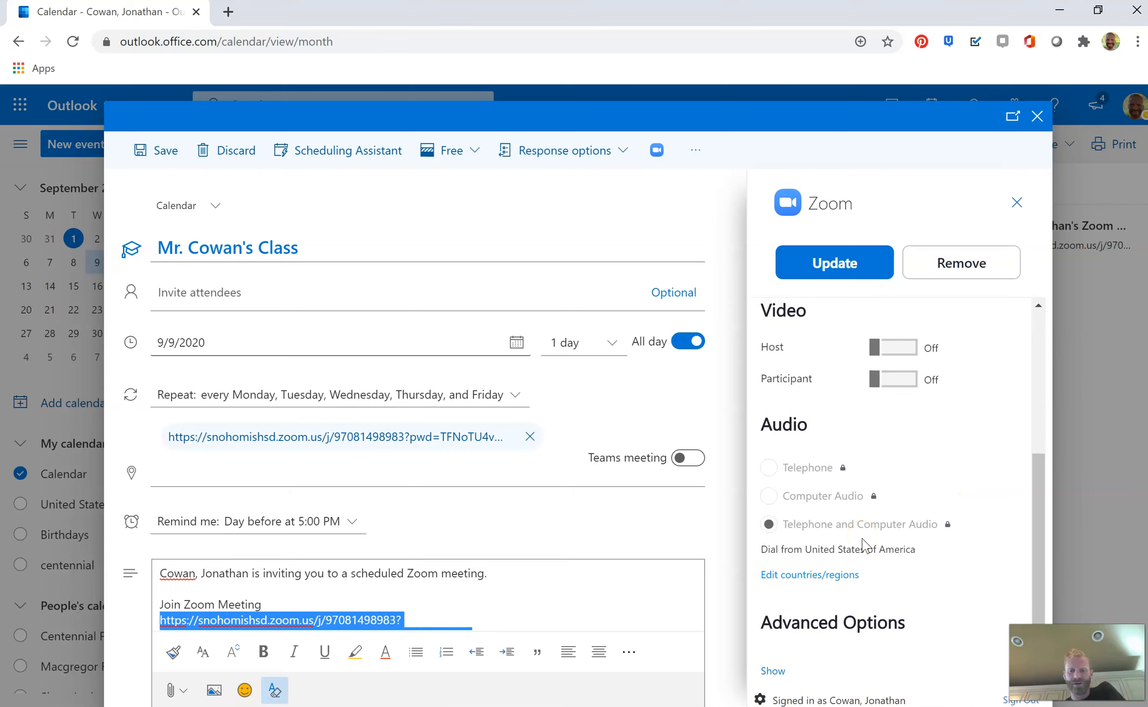
left_click(774, 673)
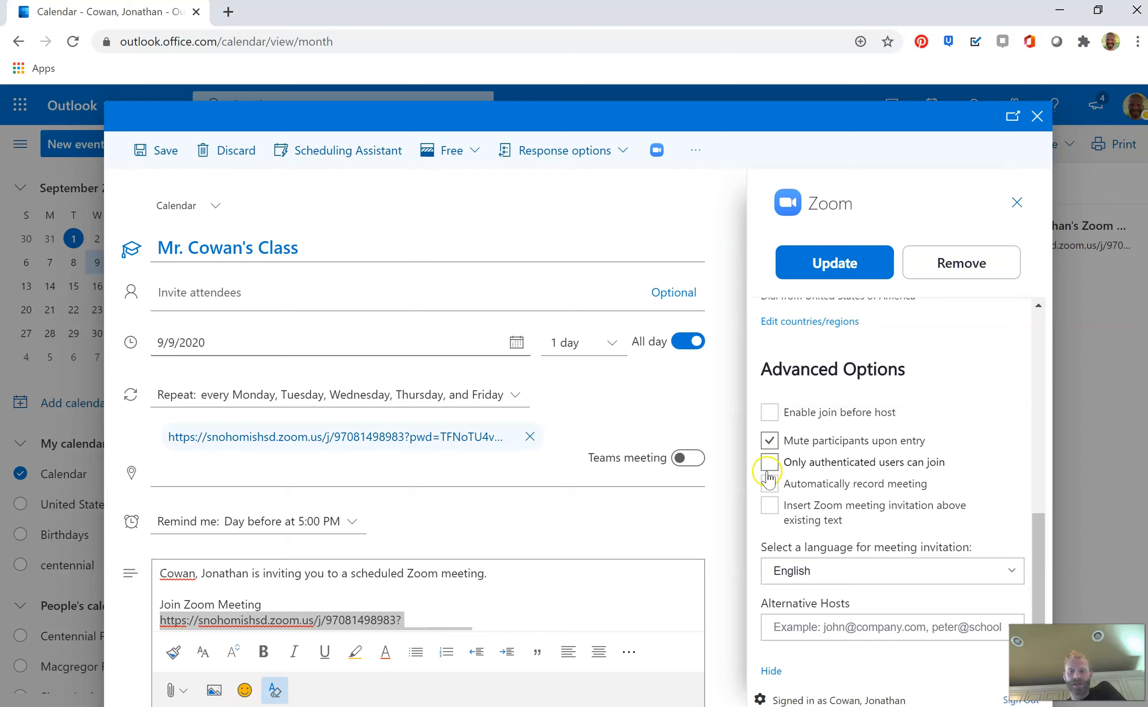
Apply the updated Zoom meeting settings, close the Zoom pane and save the event
left_click(769, 511)
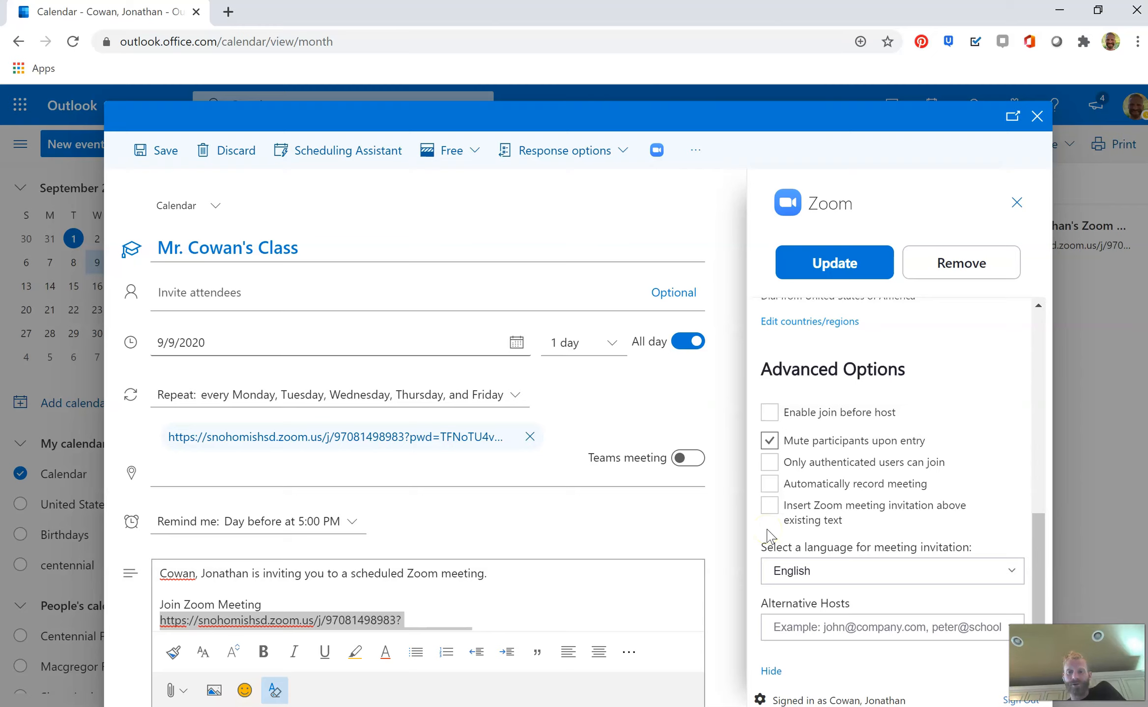
scroll(769, 537, "up", 8)
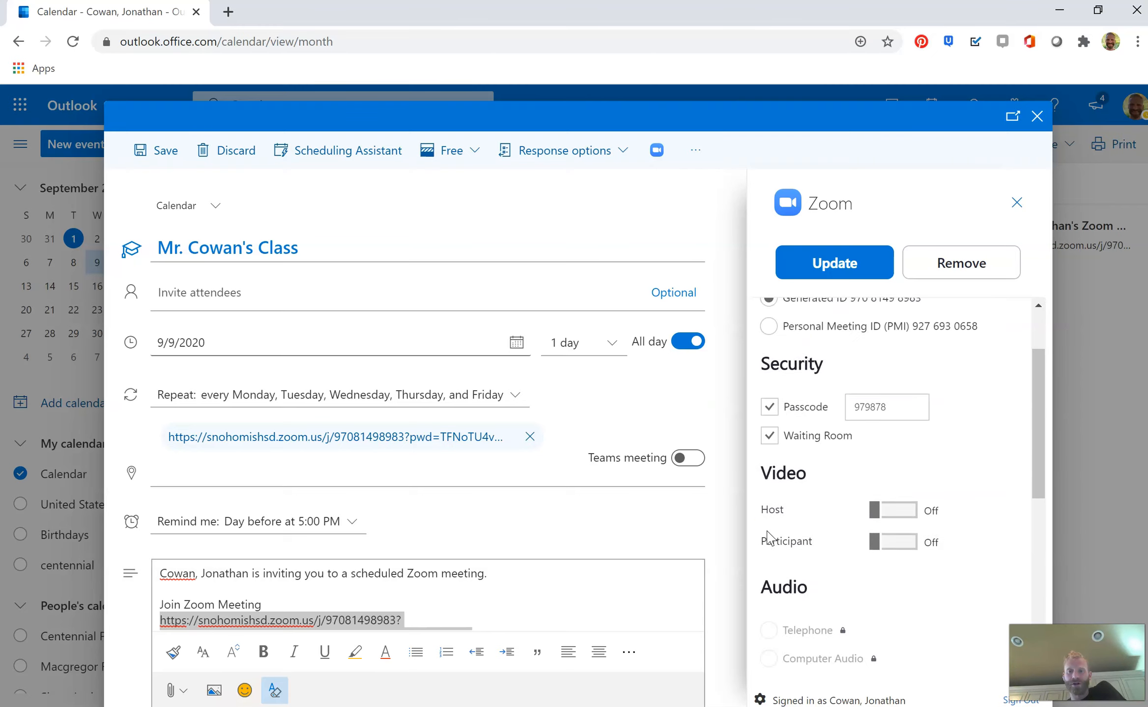
left_click(843, 263)
left_click(831, 266)
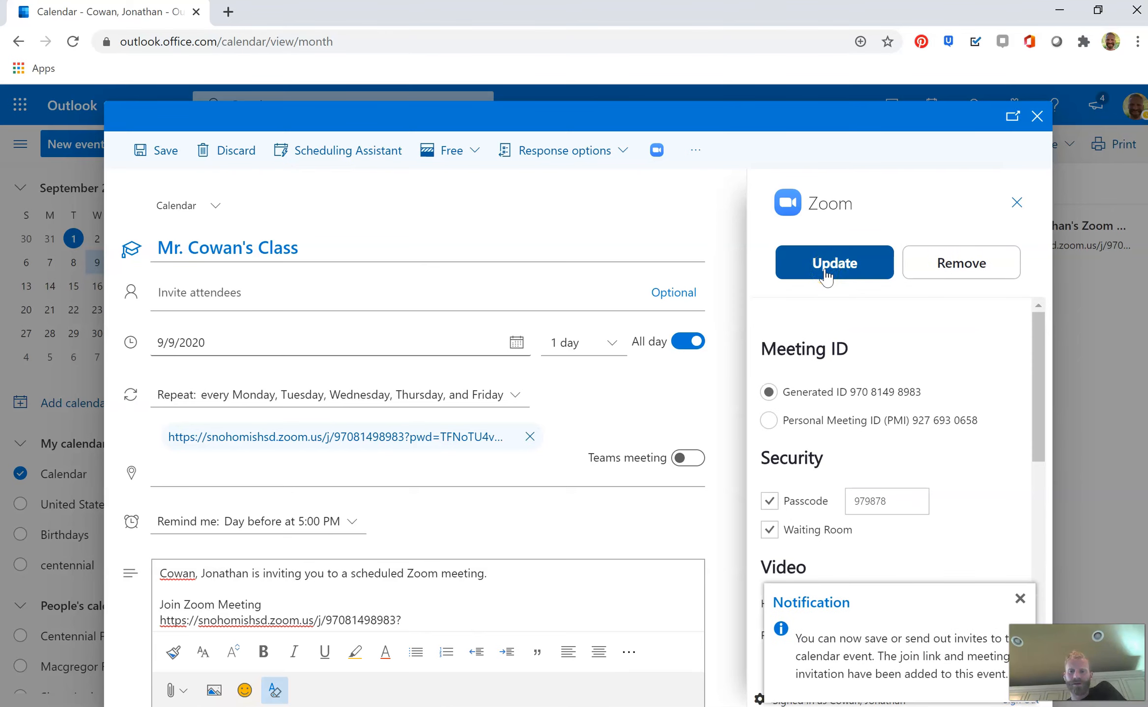
left_click(825, 276)
left_click(1020, 200)
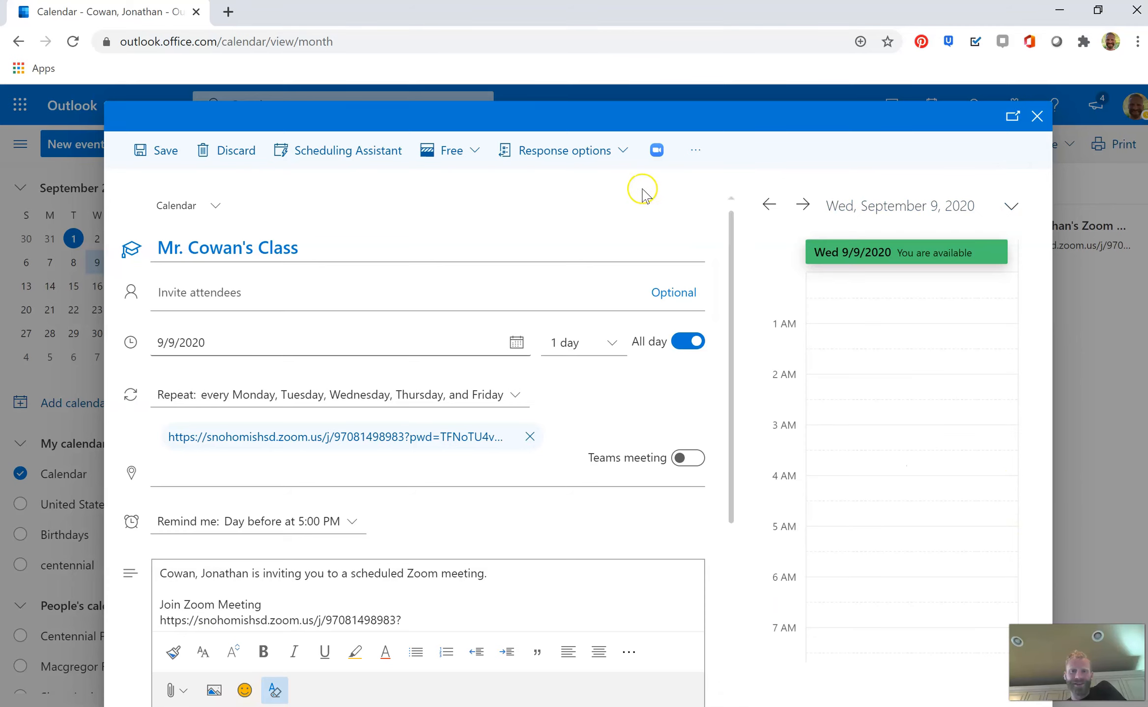
left_click(149, 157)
left_click(537, 410)
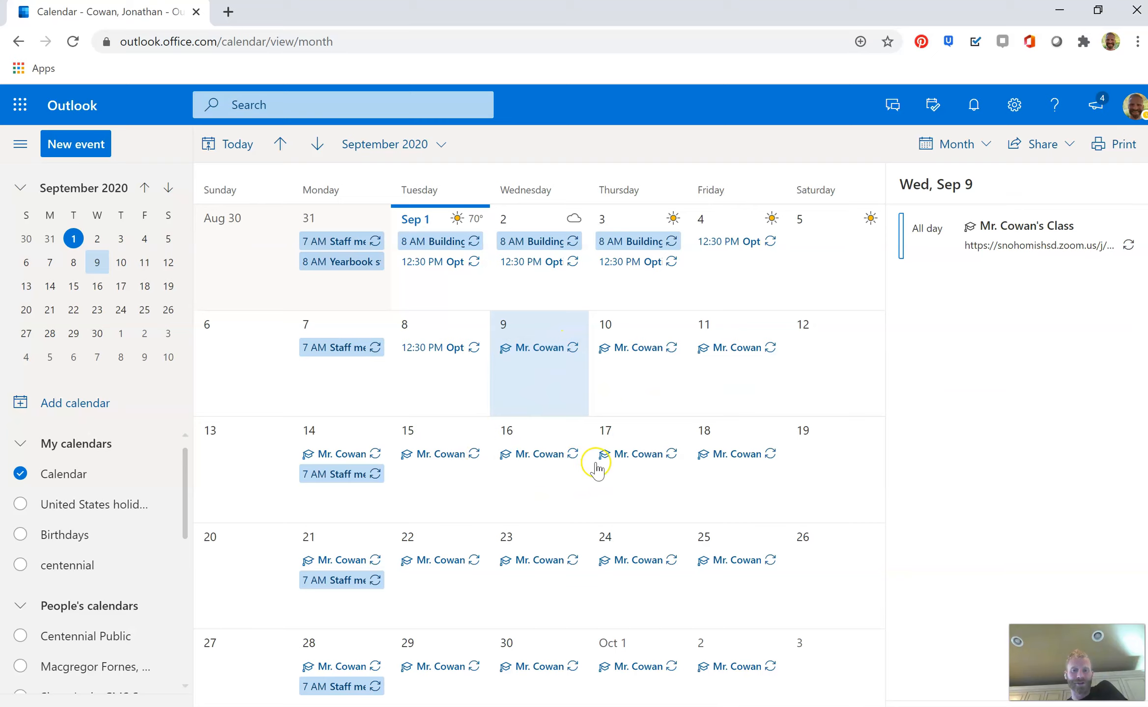
Open the September 9 Mr. Cowan's Class event in full and select its Zoom join link
left_click(538, 348)
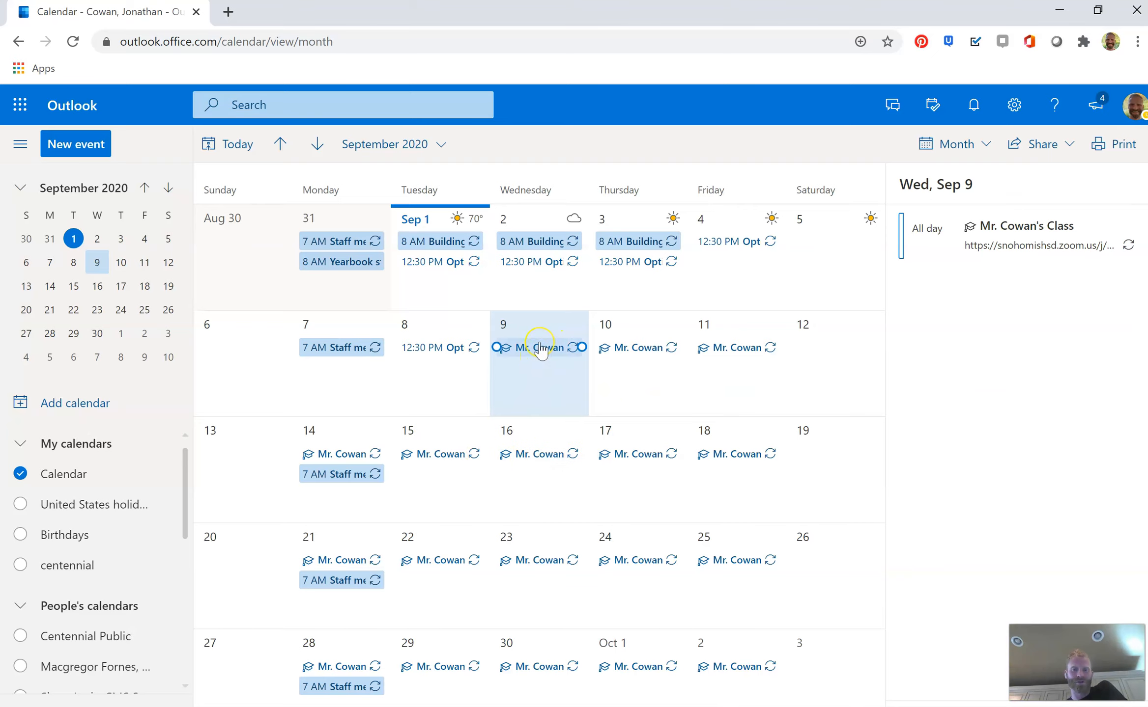
left_click(539, 350)
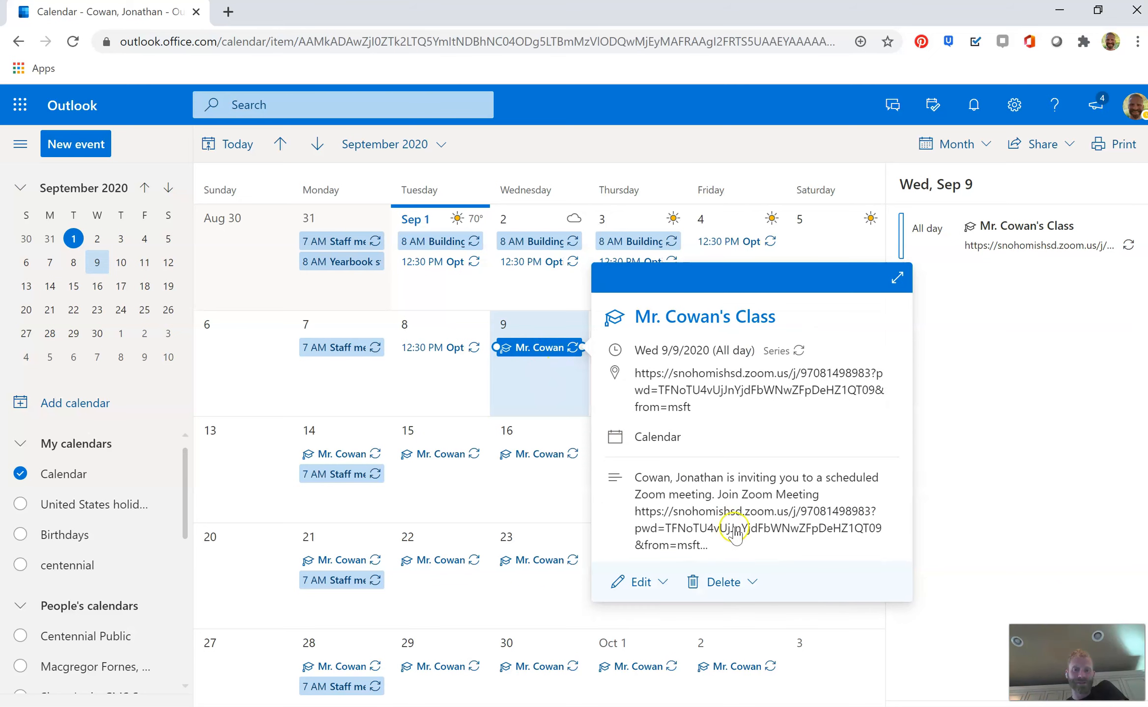
left_click(631, 511)
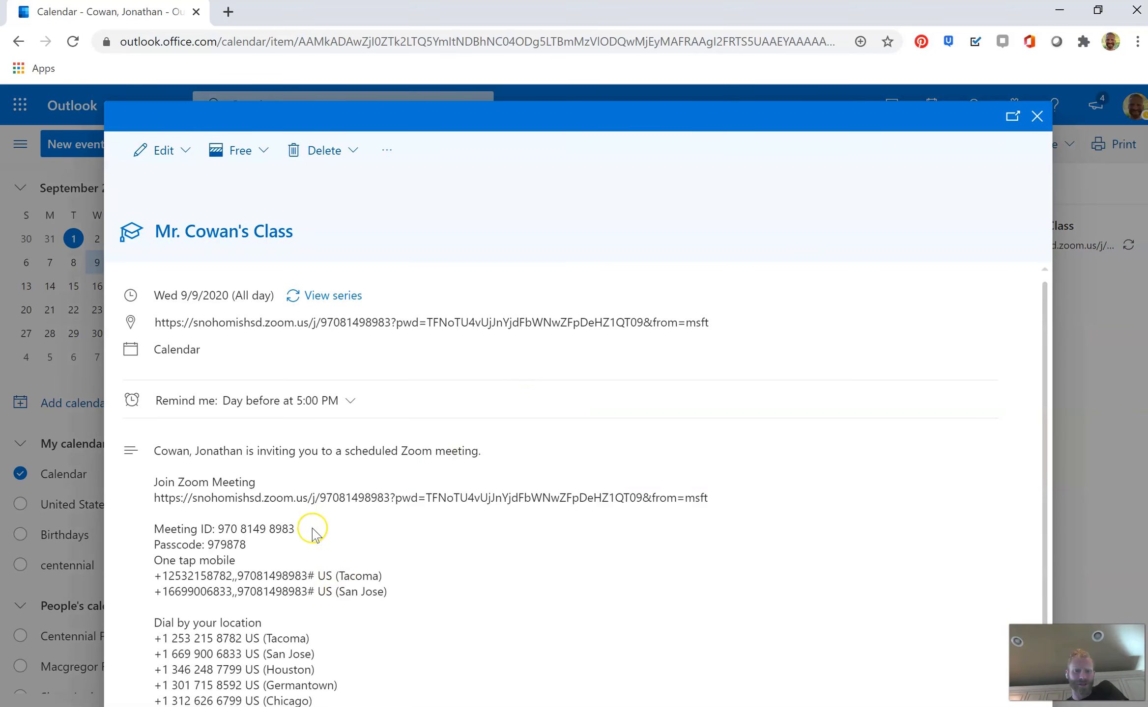
left_click_drag(154, 497, 742, 497)
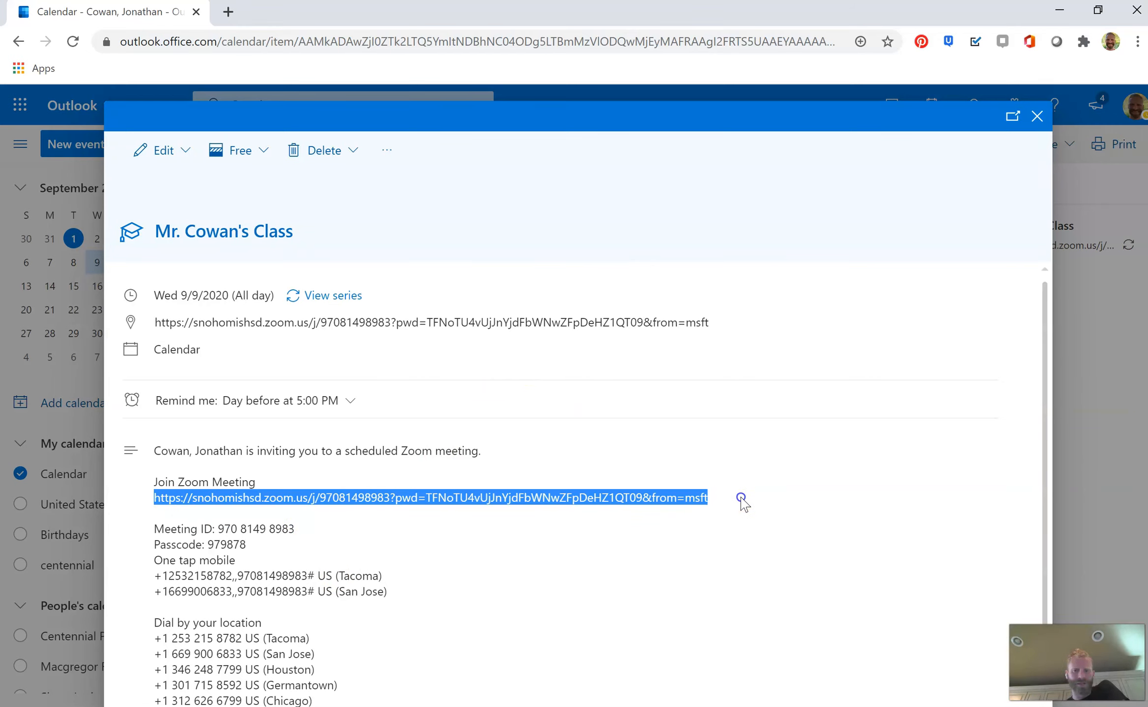